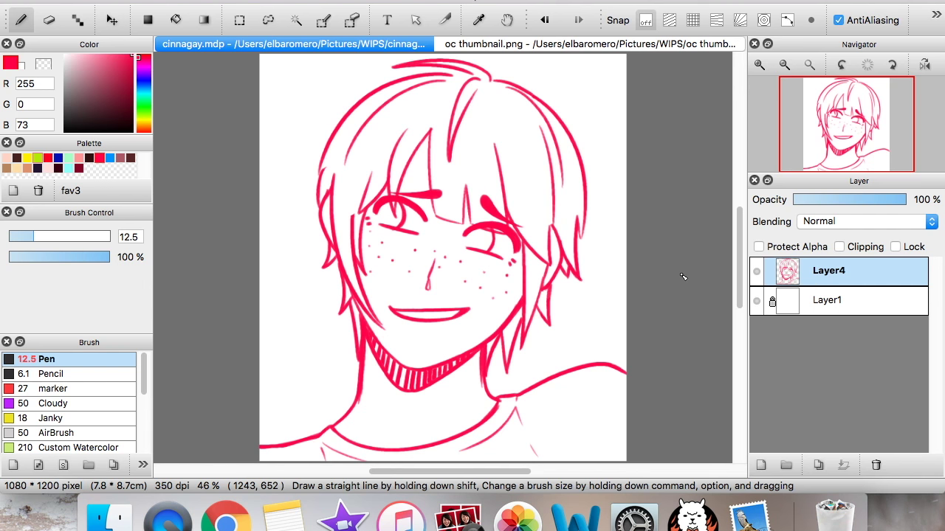
Darken the pink line art on Layer4 by lowering its brightness to 18% with the Hue Saturation Brightness adjustment.
key(super+u)
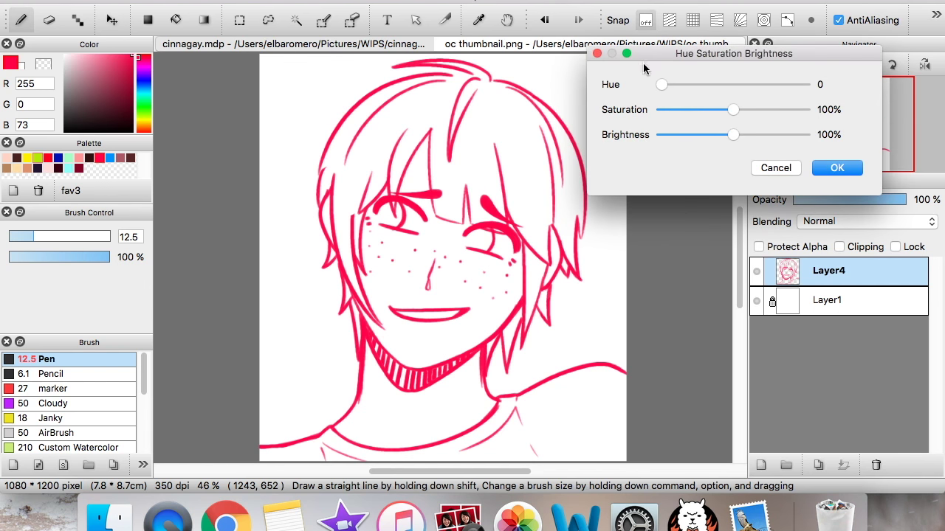
click(672, 134)
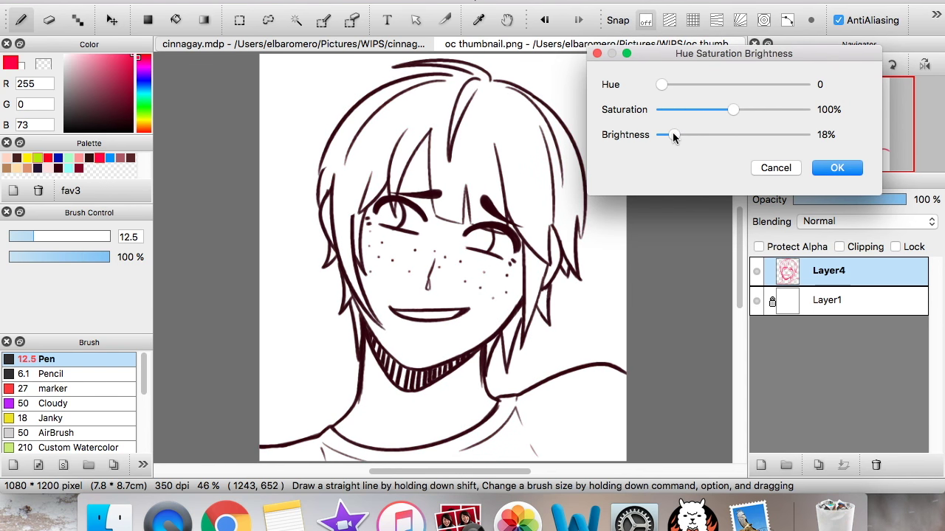
click(855, 169)
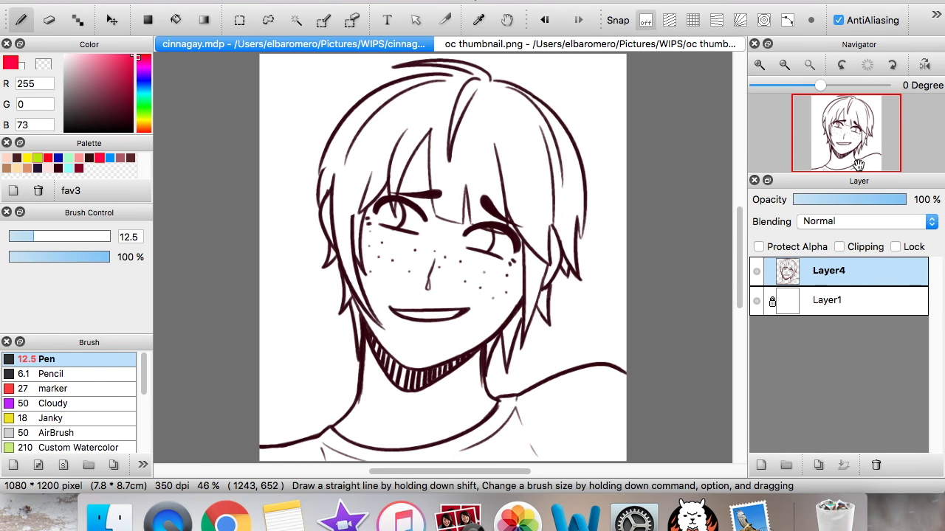
Add a new layer beneath the line art and bucket-fill the face, neck, ears and forehead gap with dark blue.
click(854, 314)
click(761, 465)
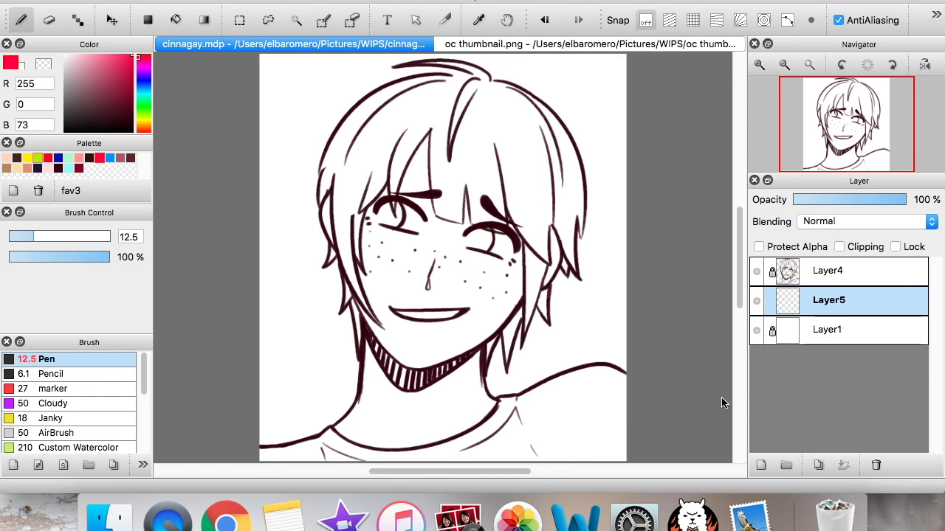
click(58, 157)
click(176, 20)
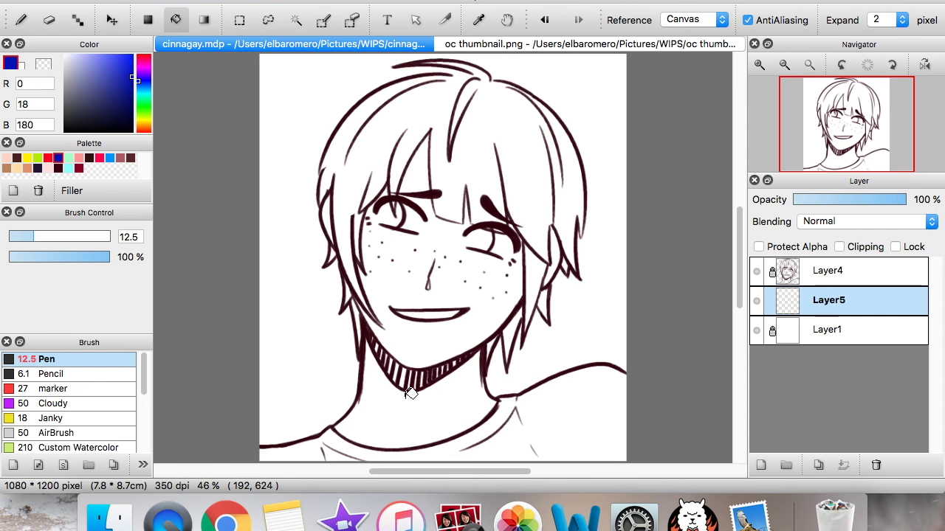
click(434, 363)
click(394, 238)
click(328, 214)
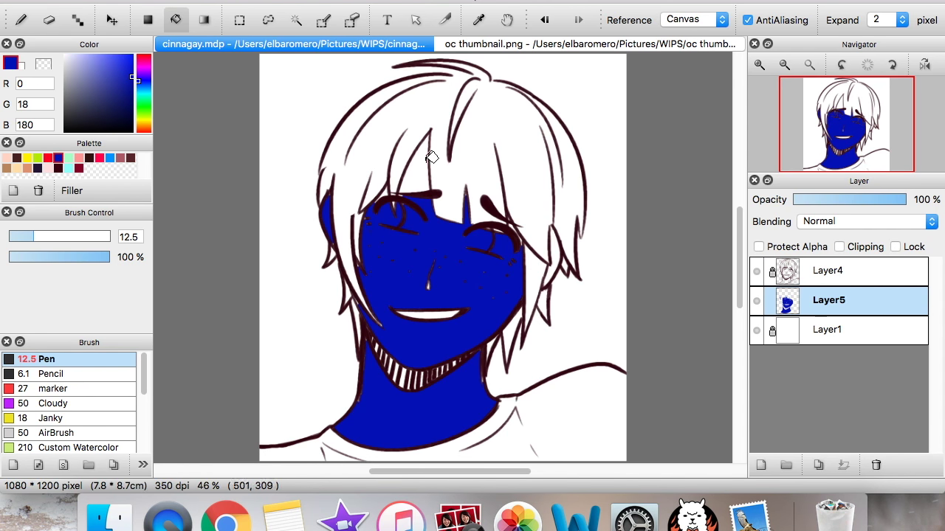
click(431, 156)
Try recolouring the blue fill with Protect Alpha and a size 469 pen, using the peach skin tone sampled from oc thumbnail.png.
click(797, 248)
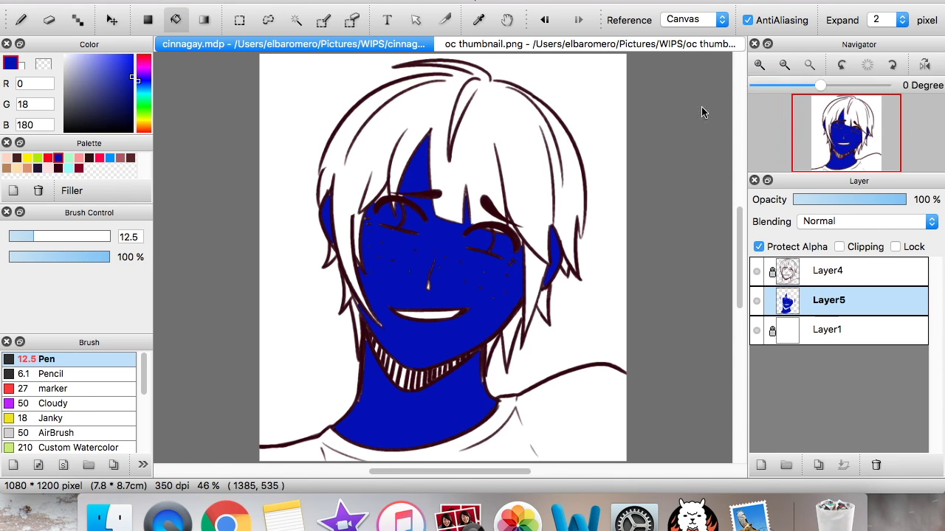
click(610, 44)
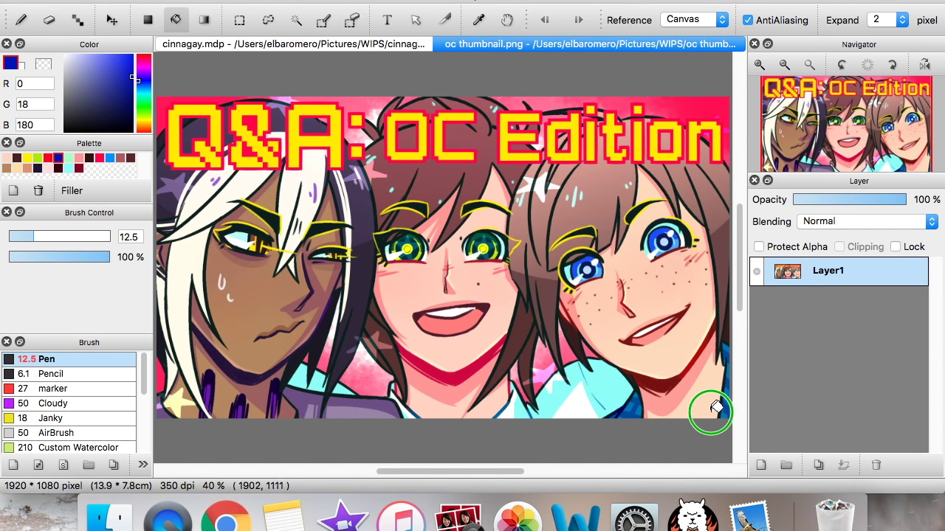
alt+click(708, 403)
click(317, 43)
click(22, 20)
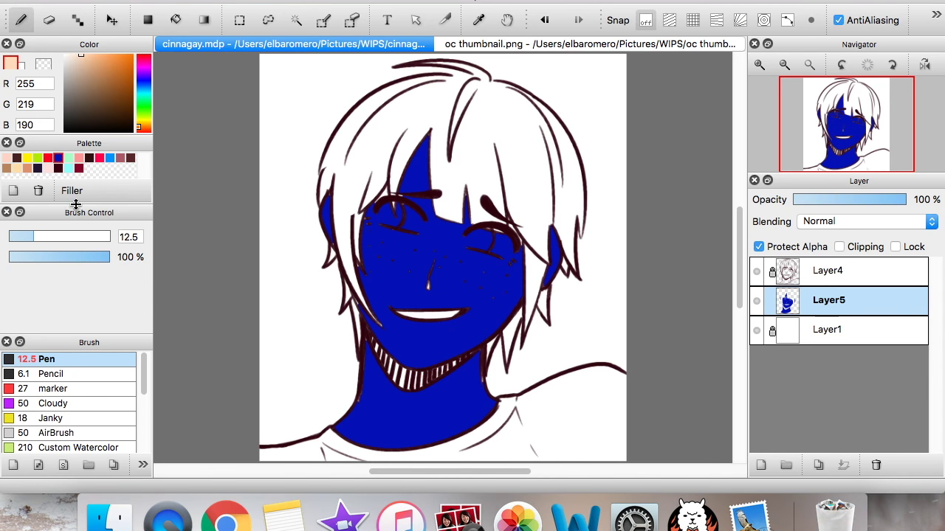
drag(86, 237, 214, 251)
mouse_move(413, 185)
mouse_down()
mouse_move(338, 270)
mouse_move(362, 403)
mouse_move(561, 243)
mouse_move(568, 299)
mouse_up()
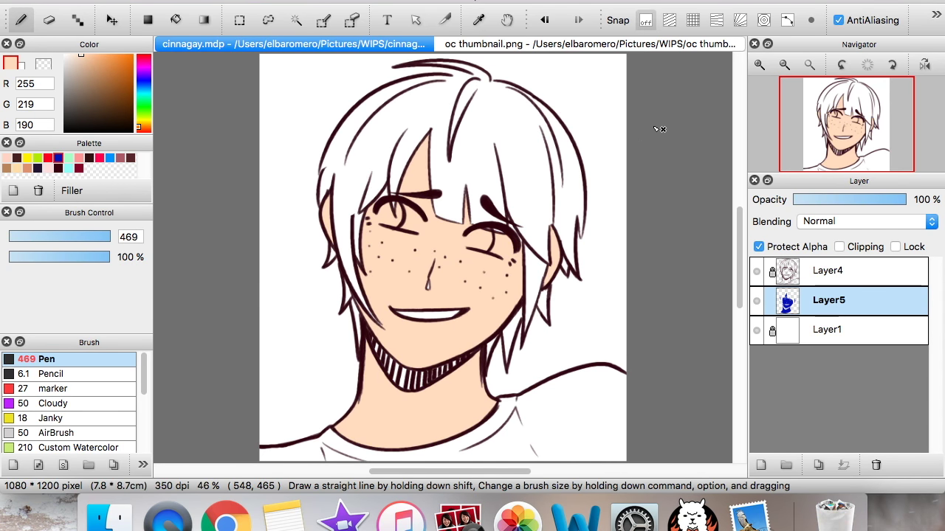
key(super+z)
key(super+z)
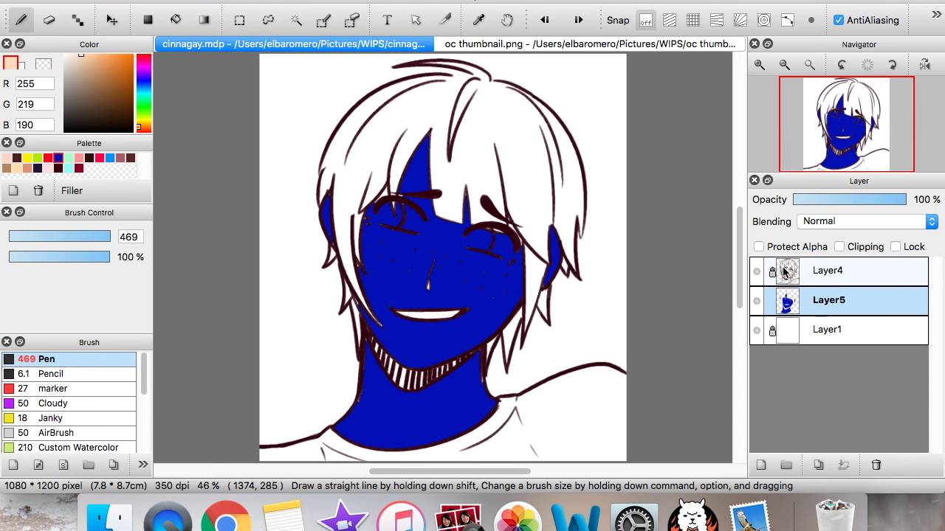
Sample the dark blue and paint over the white gaps in the hatched shadow under the chin with a size 80 pen.
alt+click(465, 396)
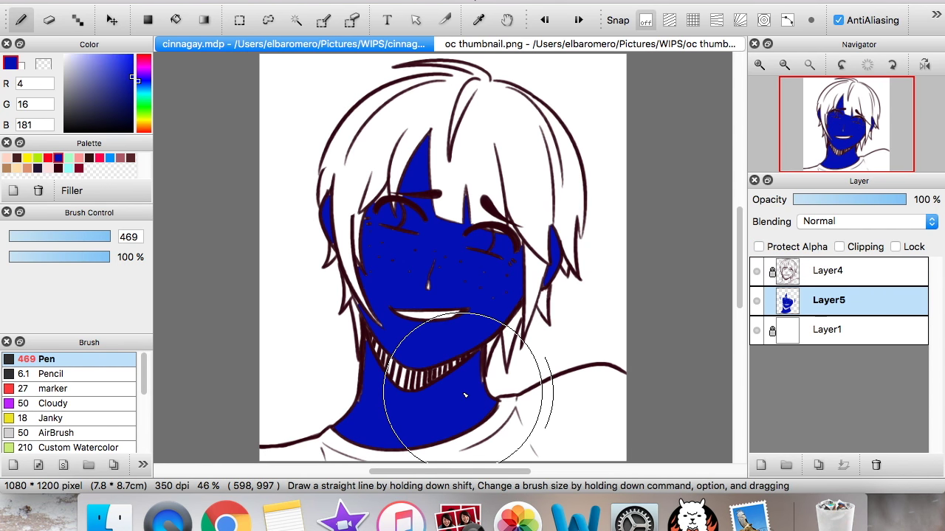
drag(74, 244, 94, 236)
click(761, 66)
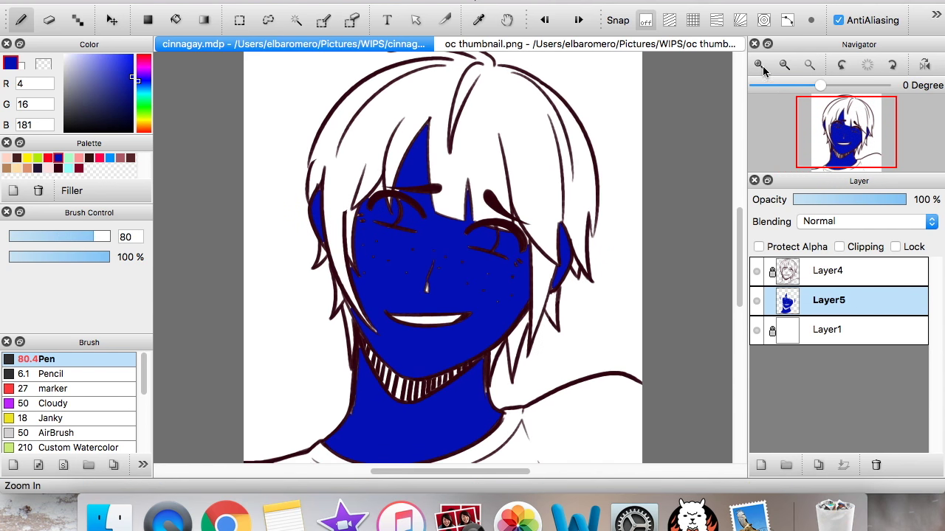
click(763, 68)
click(842, 152)
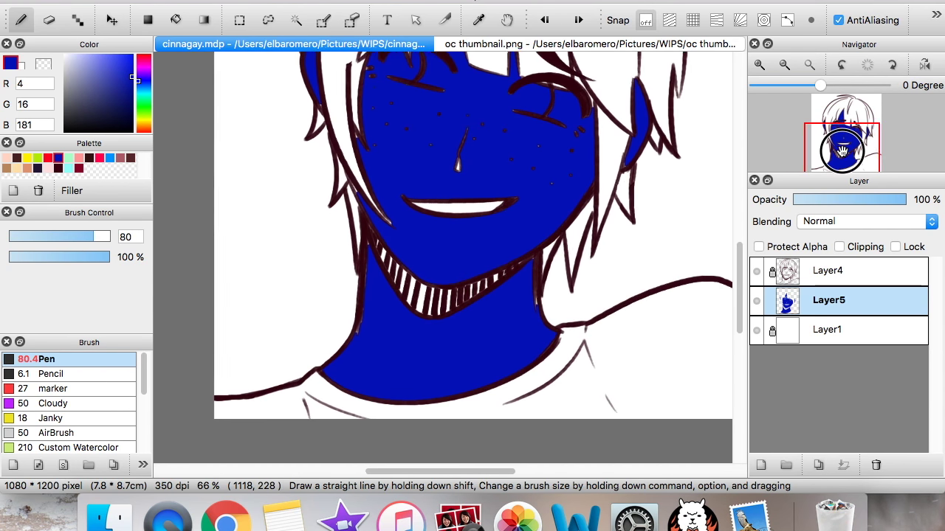
drag(842, 151, 844, 153)
click(760, 65)
mouse_move(519, 277)
mouse_down()
mouse_move(541, 214)
mouse_move(468, 238)
mouse_move(413, 231)
mouse_move(354, 294)
mouse_up()
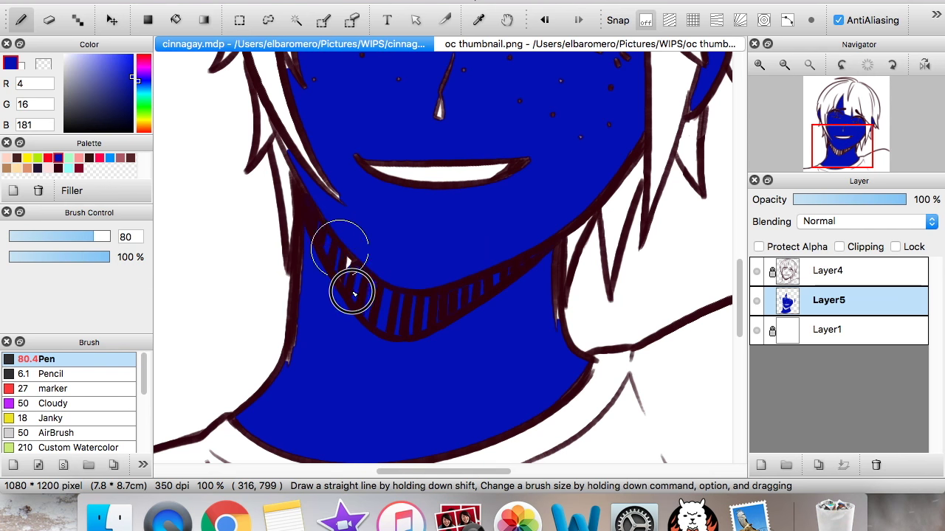
Paint the unfilled gaps in the nose and the mouth with the same dark blue.
click(785, 65)
click(785, 65)
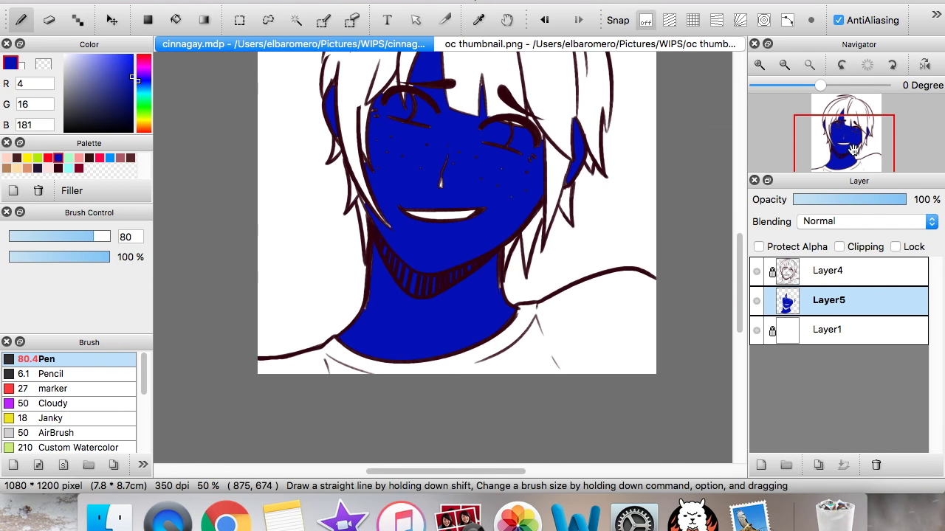
drag(854, 150, 839, 129)
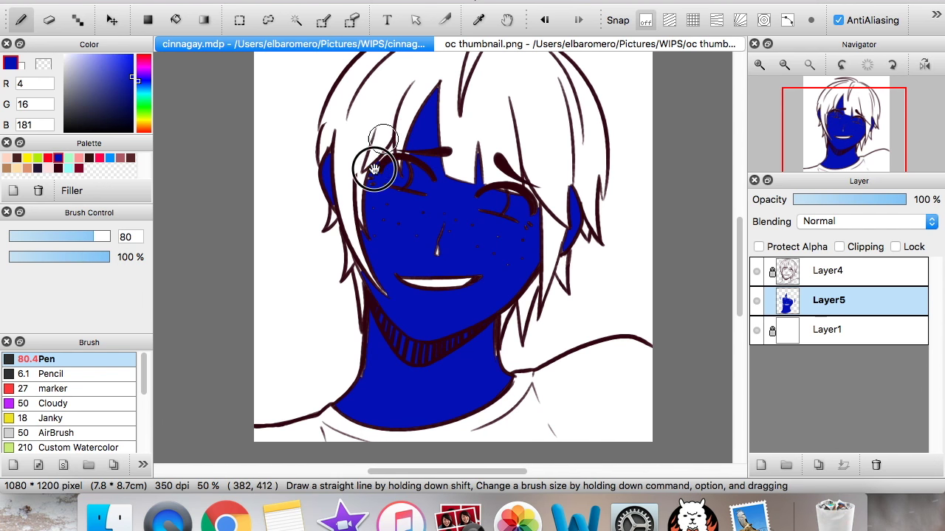
click(760, 64)
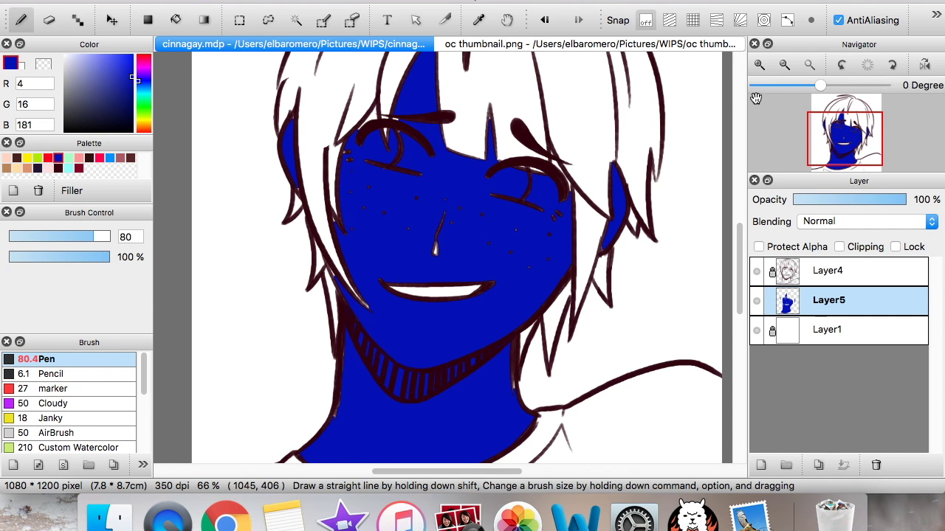
click(759, 65)
click(759, 65)
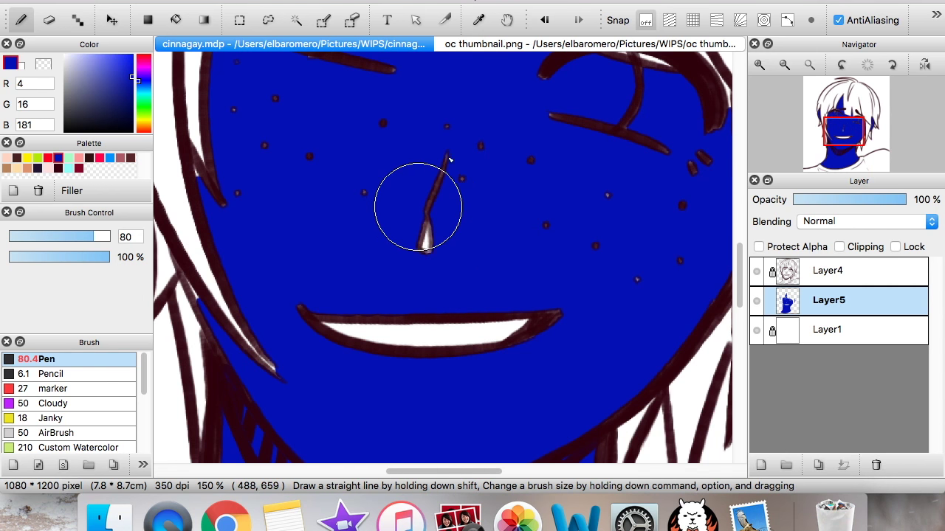
drag(442, 171, 427, 225)
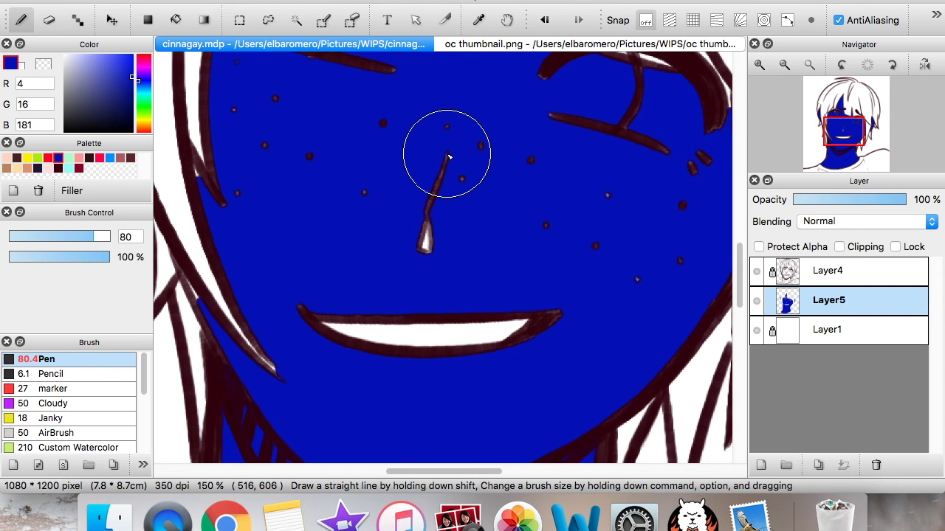
mouse_move(446, 154)
mouse_down()
mouse_move(420, 227)
mouse_move(459, 137)
mouse_up()
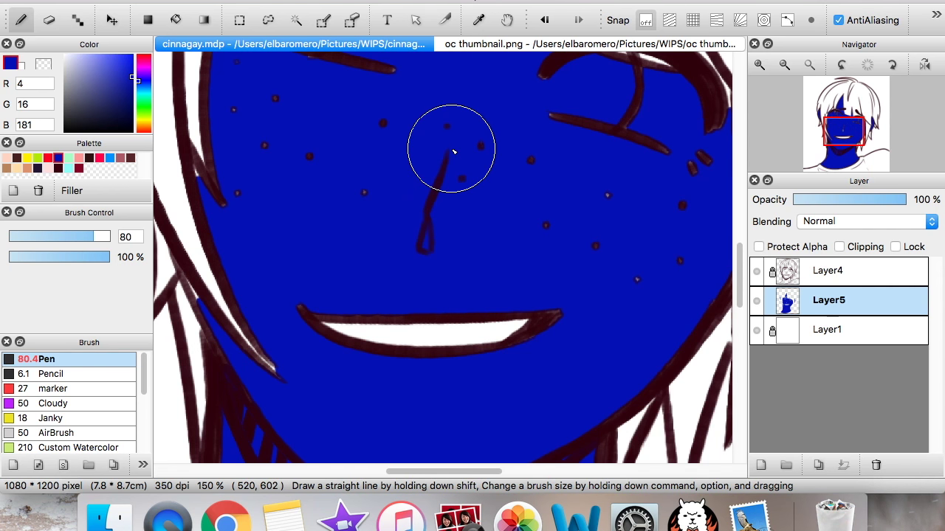
mouse_move(325, 309)
mouse_down()
mouse_move(415, 334)
mouse_move(565, 305)
mouse_up()
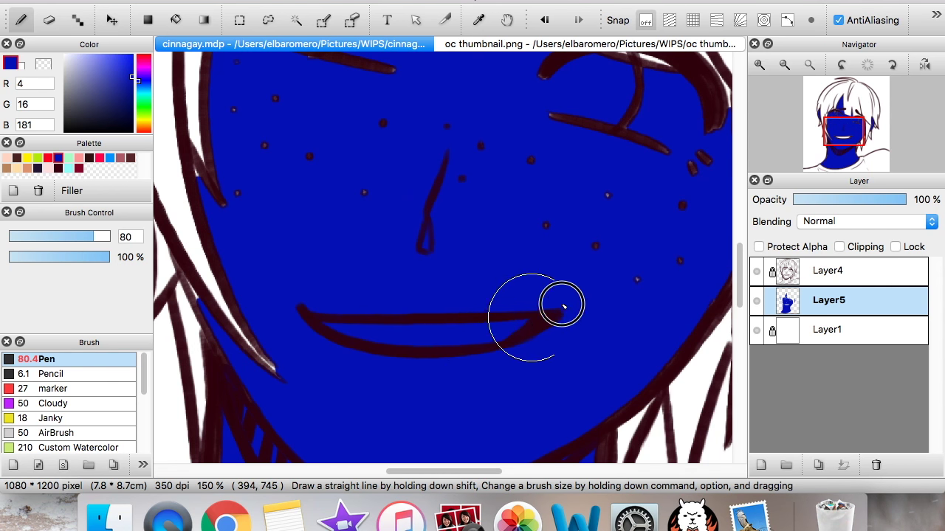
click(784, 64)
click(785, 64)
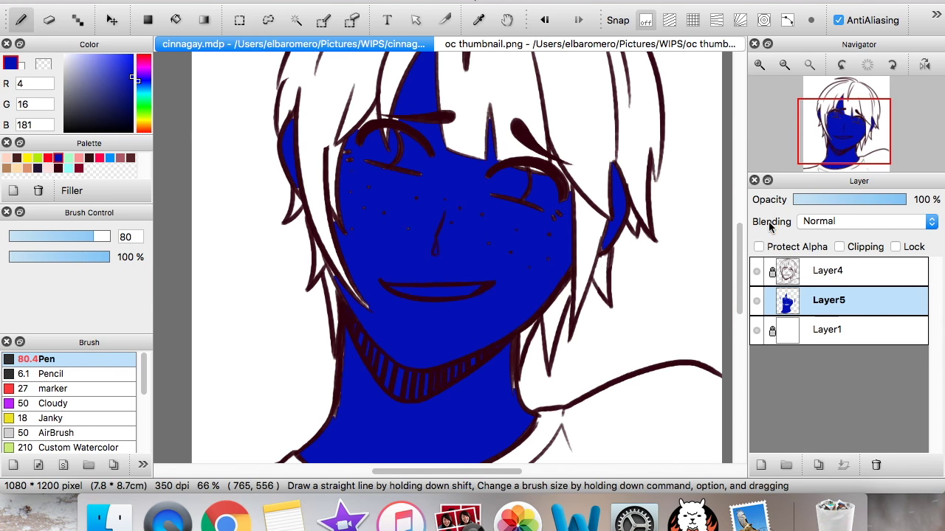
Add a new layer above the hidden blue Layer5 and sample the peach skin tone from oc thumbnail.png.
click(756, 300)
click(761, 465)
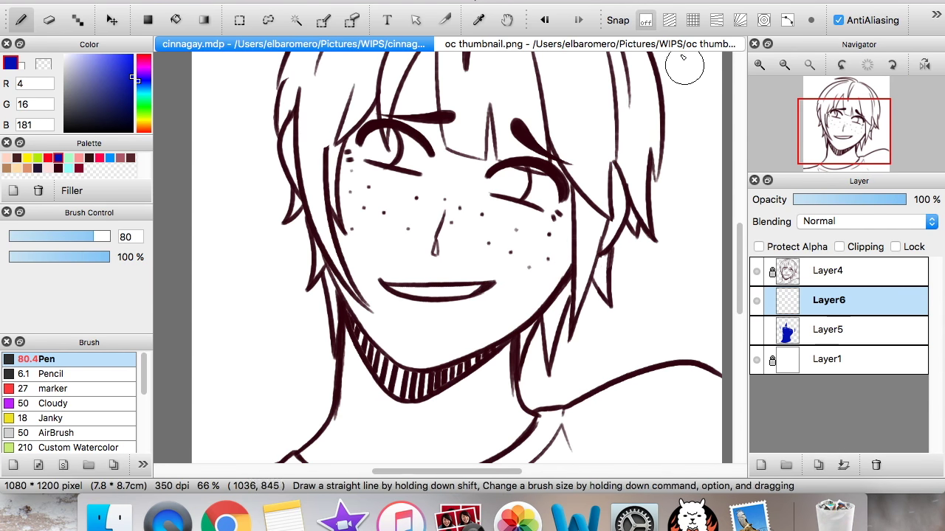
click(679, 46)
alt+click(686, 386)
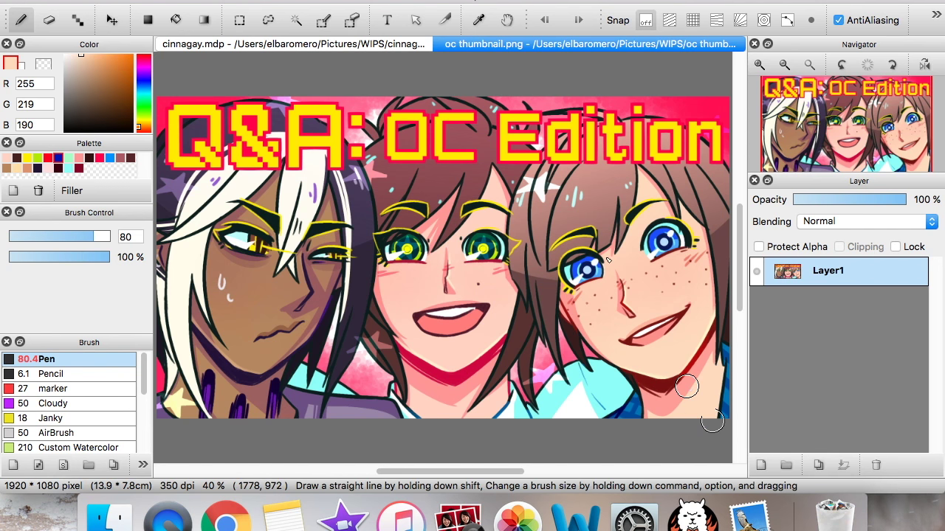
click(318, 45)
Bucket-fill the neck, face, both ears and forehead gap with the peach skin colour on Layer6.
click(175, 19)
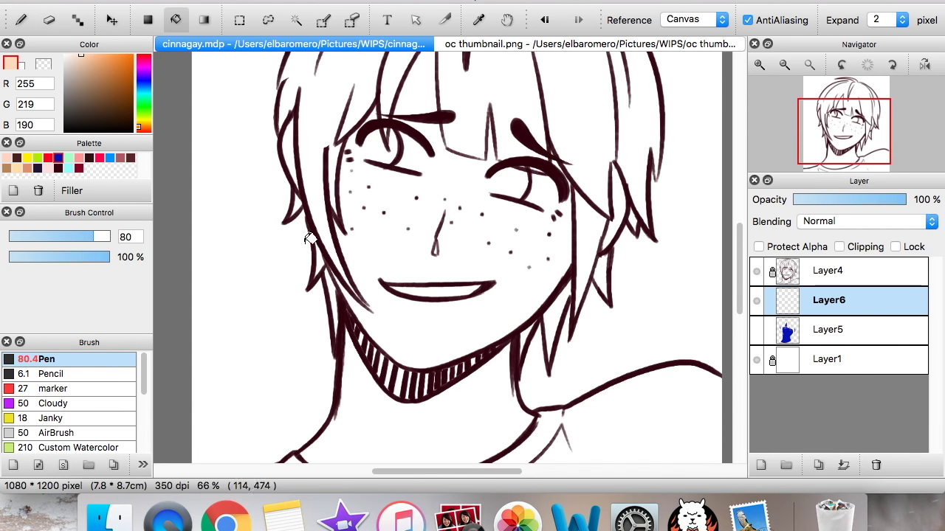
click(467, 385)
click(463, 190)
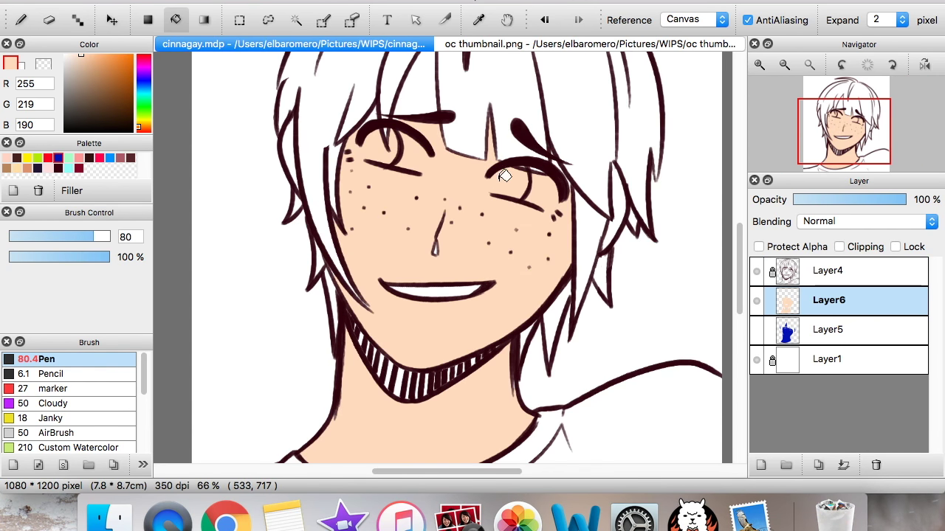
click(621, 208)
click(423, 89)
click(287, 153)
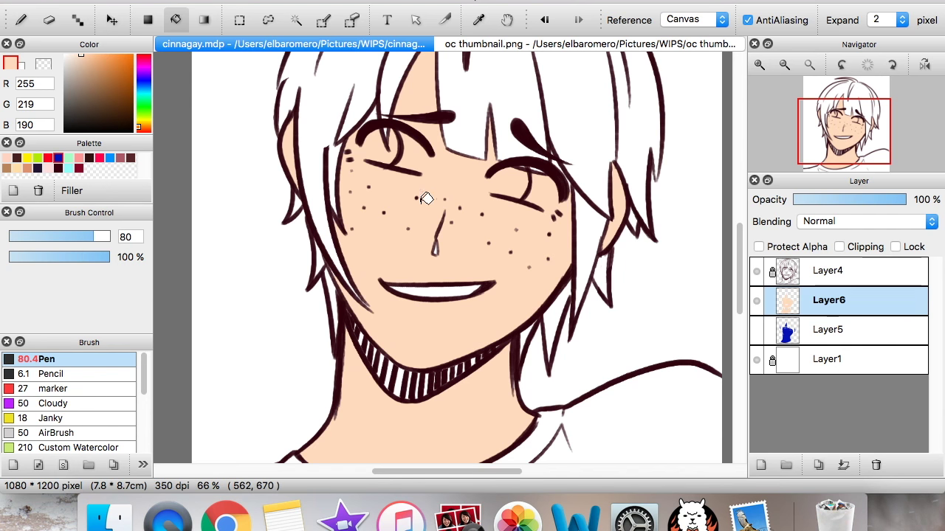
Hide the peach Layer6, show the blue Layer5 again and make it the active layer.
click(758, 64)
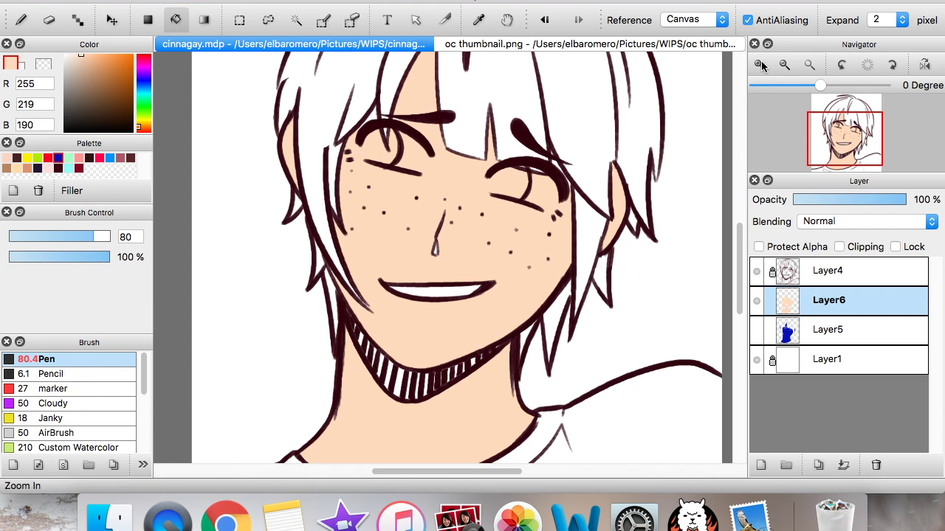
scroll(466, 155, down, 2)
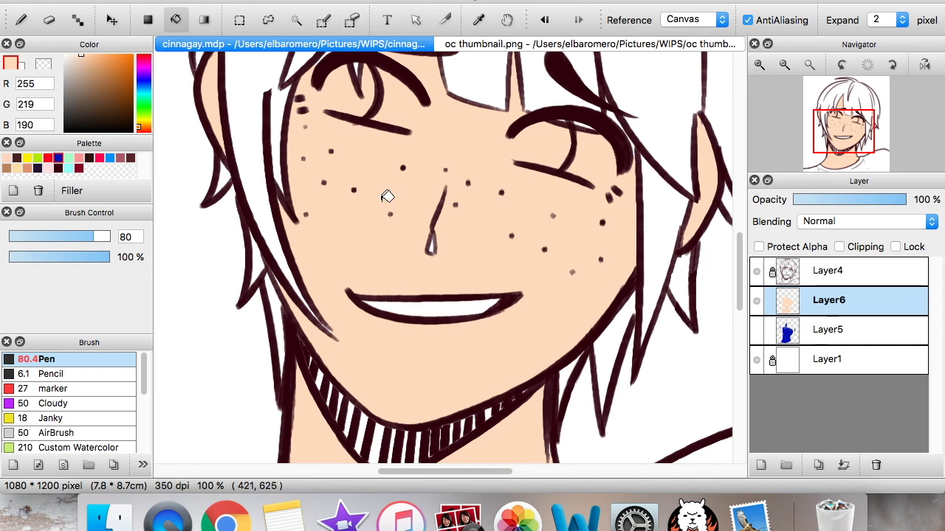
click(756, 301)
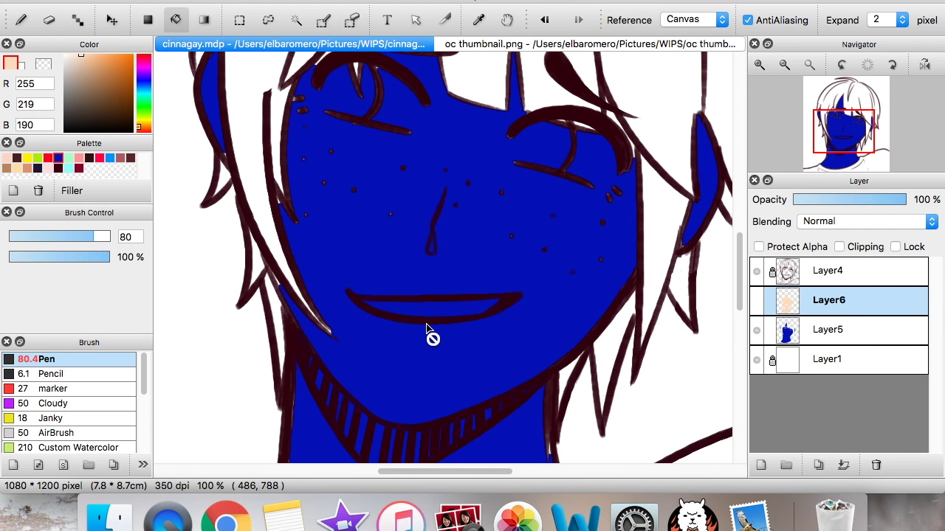
mouse_move(780, 86)
click(843, 332)
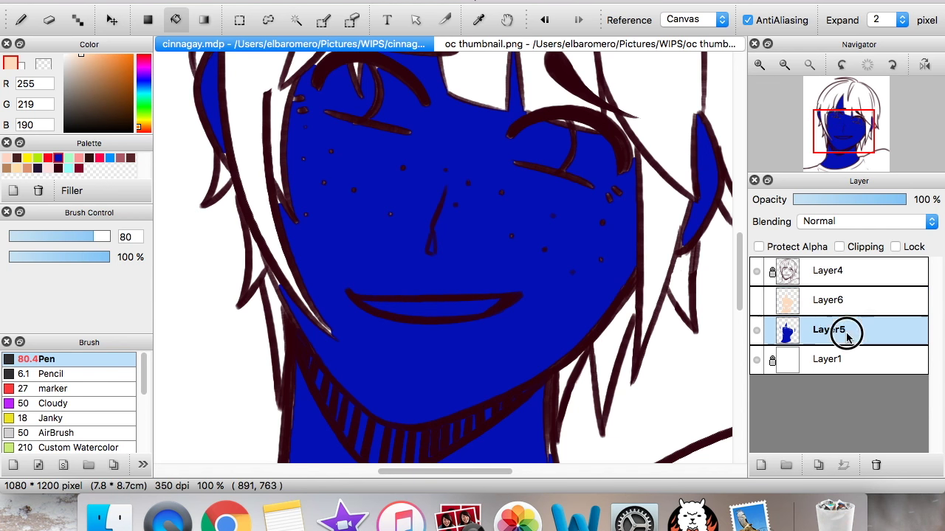
Sample the dark blue and paint over the small gaps between the jaw and hair strands on Layer5 with the Pen at size 27.
alt+click(549, 321)
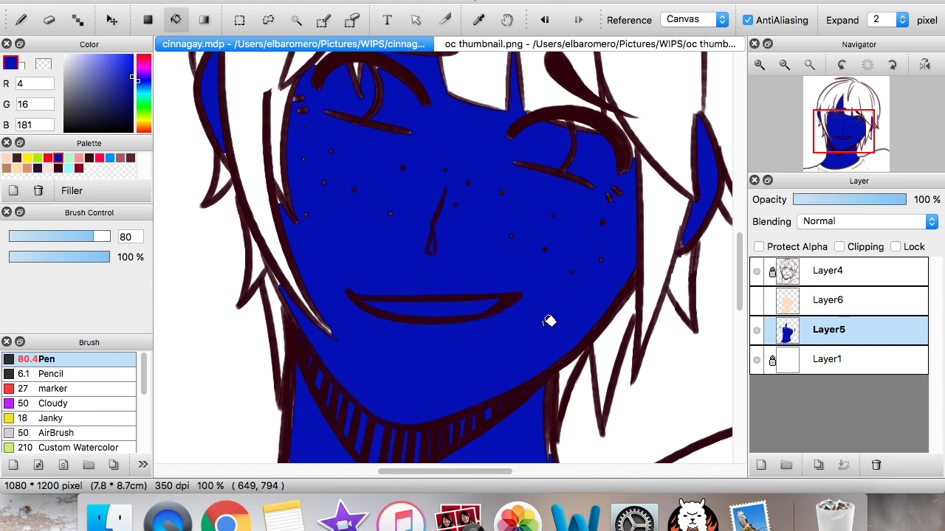
click(20, 20)
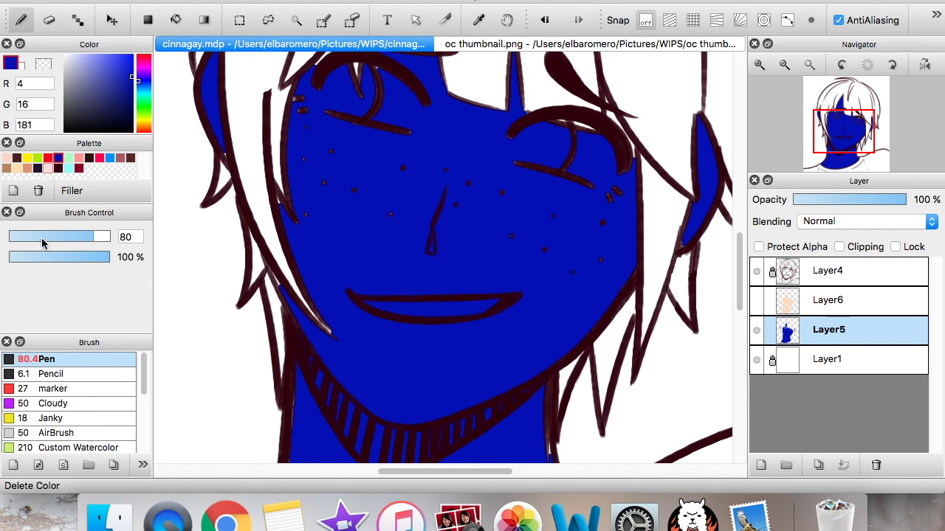
click(53, 237)
click(759, 65)
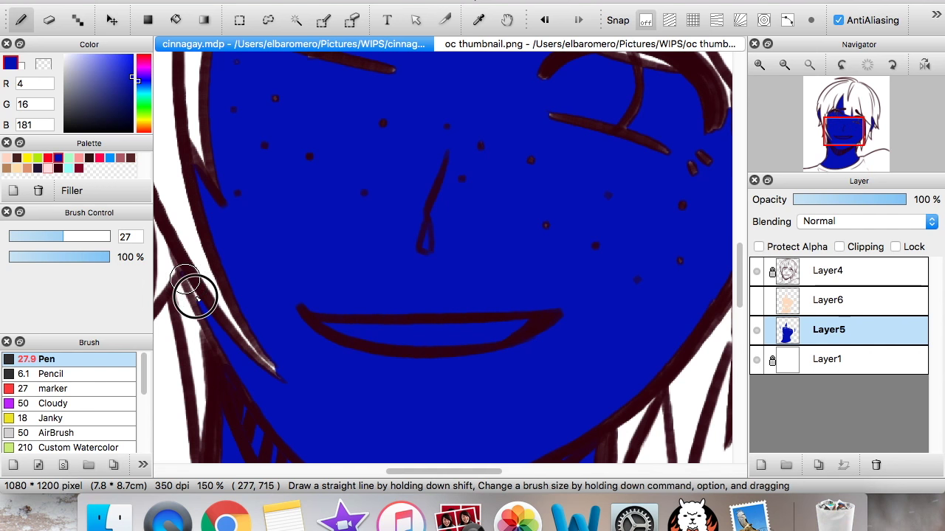
key(super+minus)
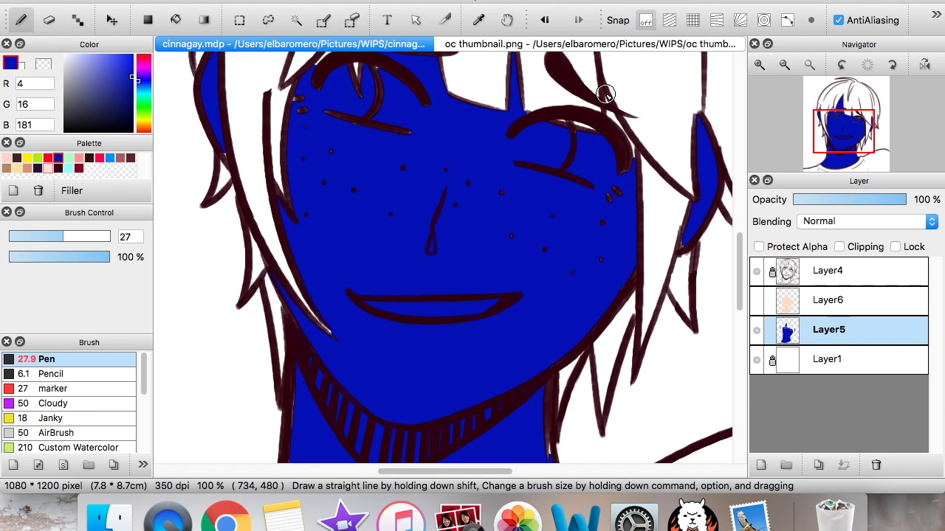
Hide the blue Layer5 and add a new layer directly above Layer1.
mouse_move(812, 59)
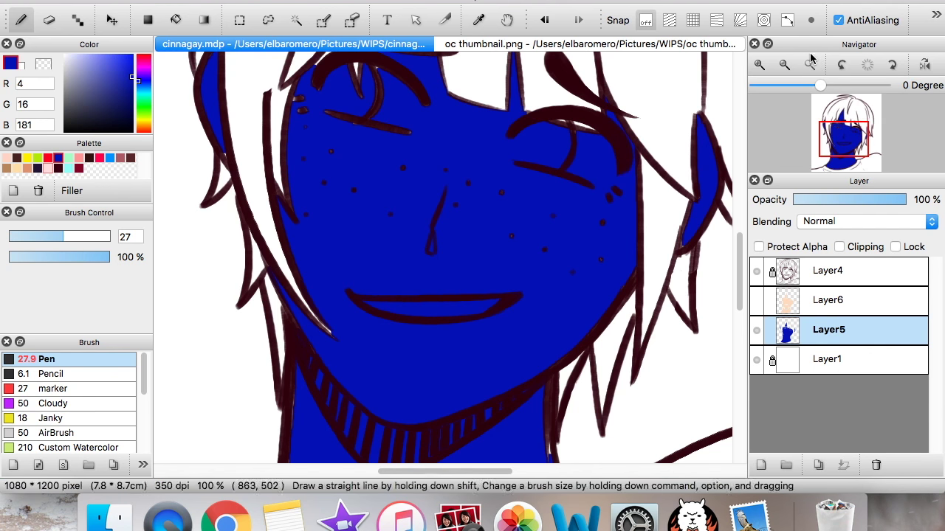
click(785, 65)
click(785, 64)
click(756, 330)
click(791, 359)
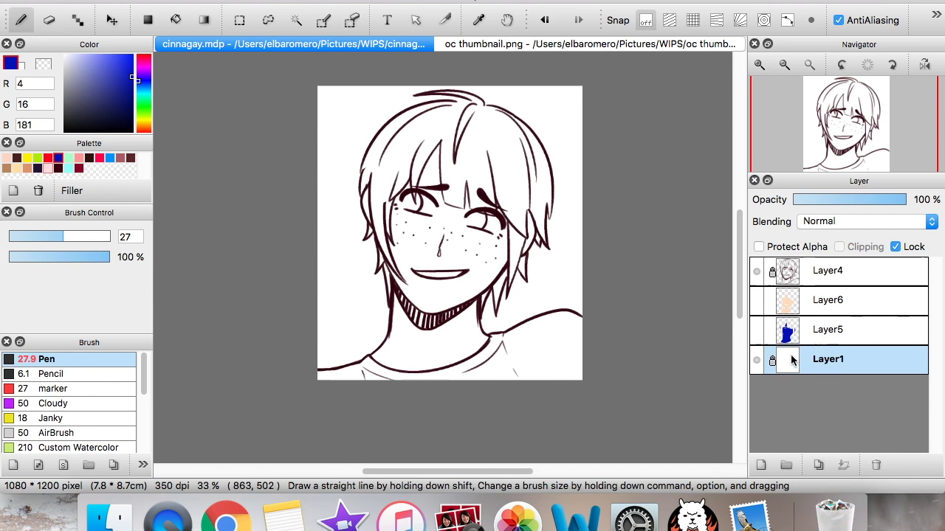
click(761, 465)
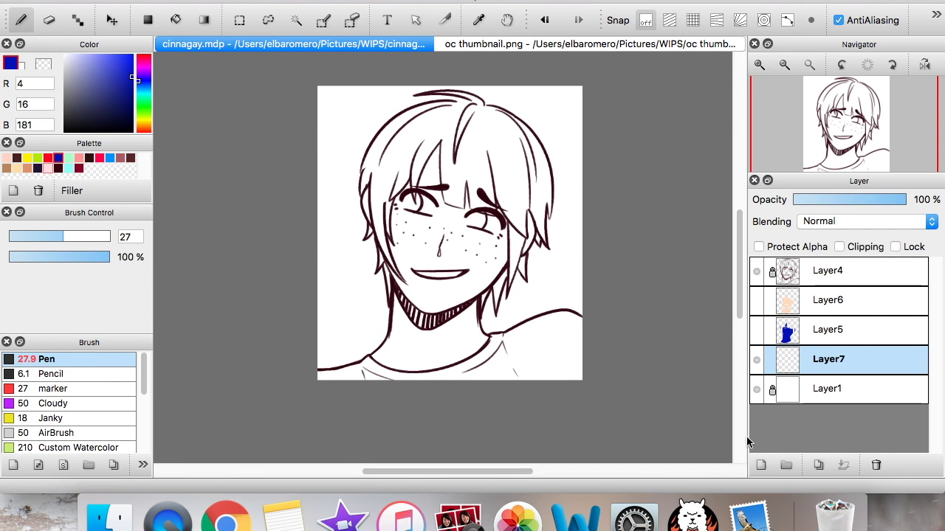
Cover the whole canvas on Layer7 with a dark blue rectangle, lock that layer and show the peach Layer6.
click(148, 20)
drag(306, 86, 681, 440)
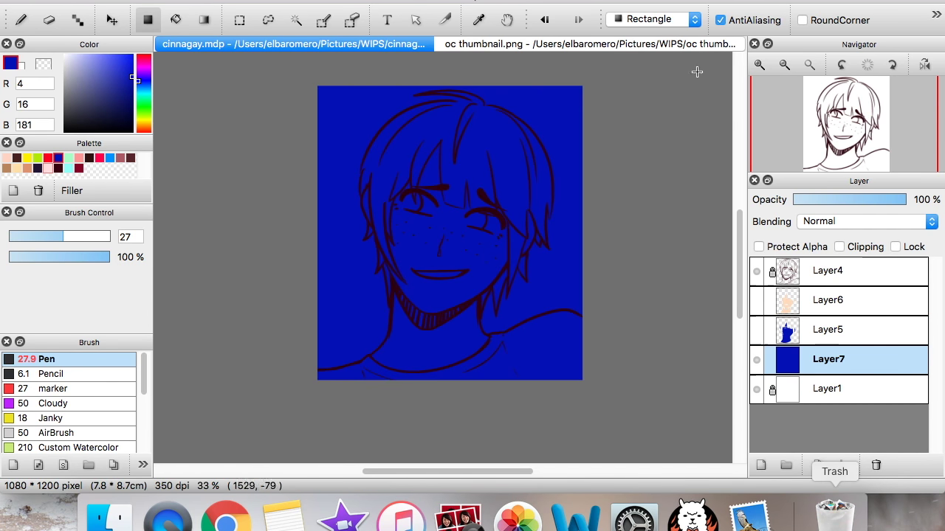
click(759, 65)
click(759, 64)
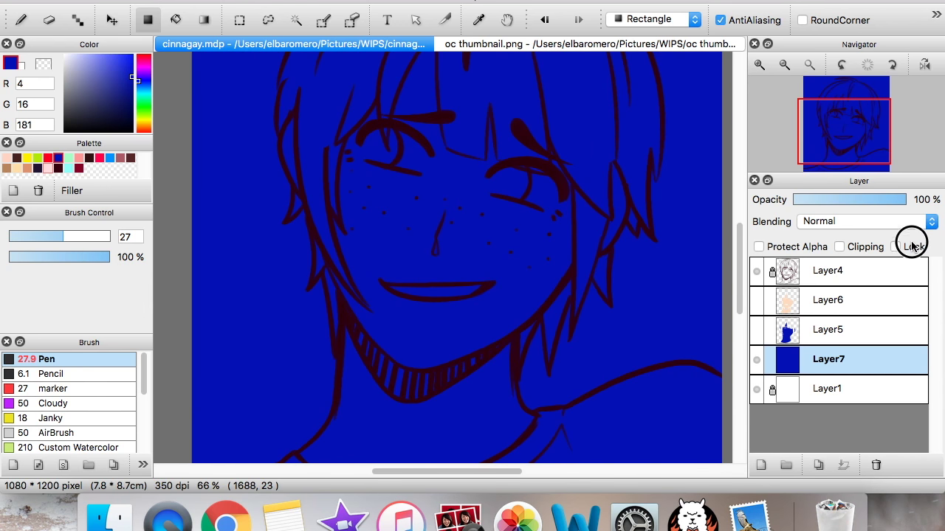
click(757, 300)
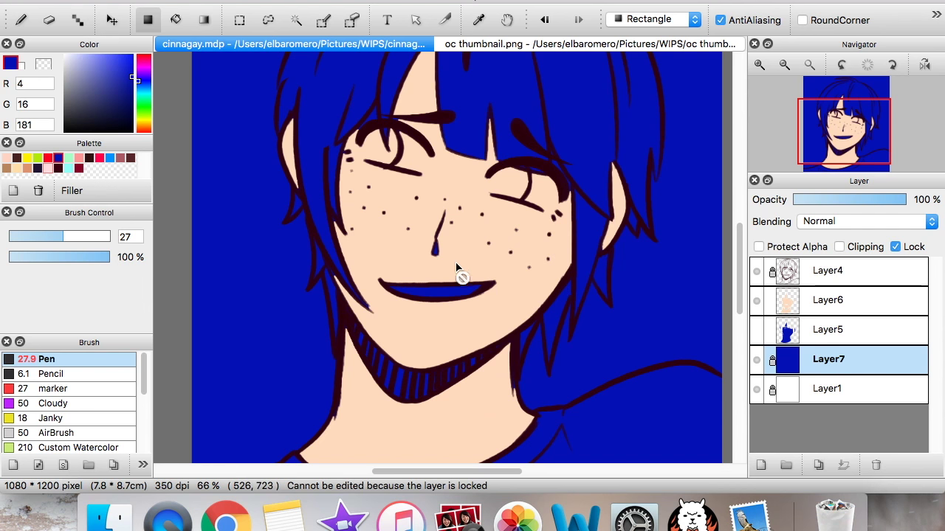
Paint the nose, the mouth and the gaps in the chin's hatched shadow with the sampled peach on Layer6, using the Pen.
click(760, 65)
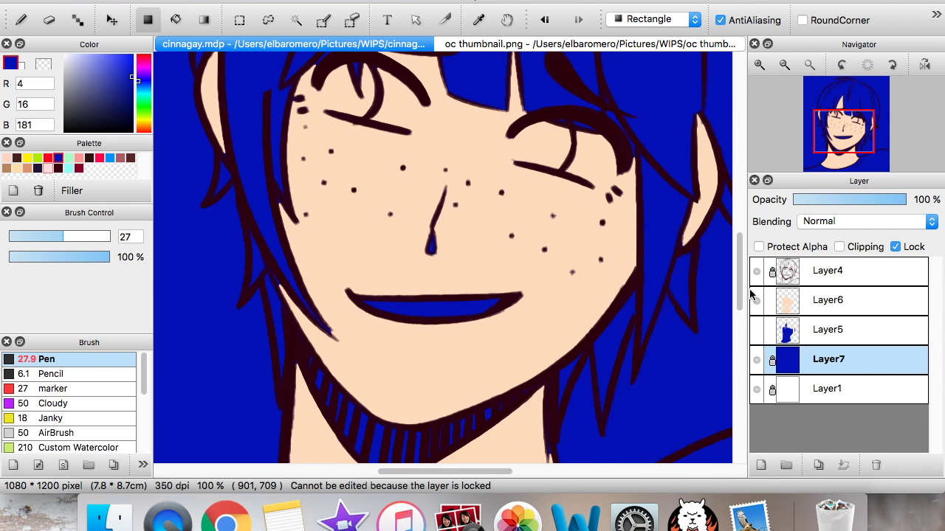
click(788, 295)
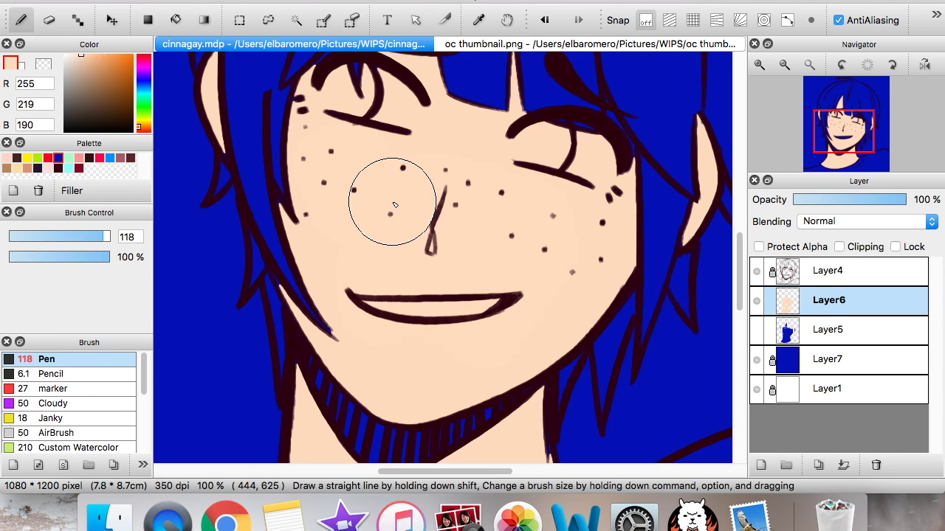
drag(817, 107, 812, 122)
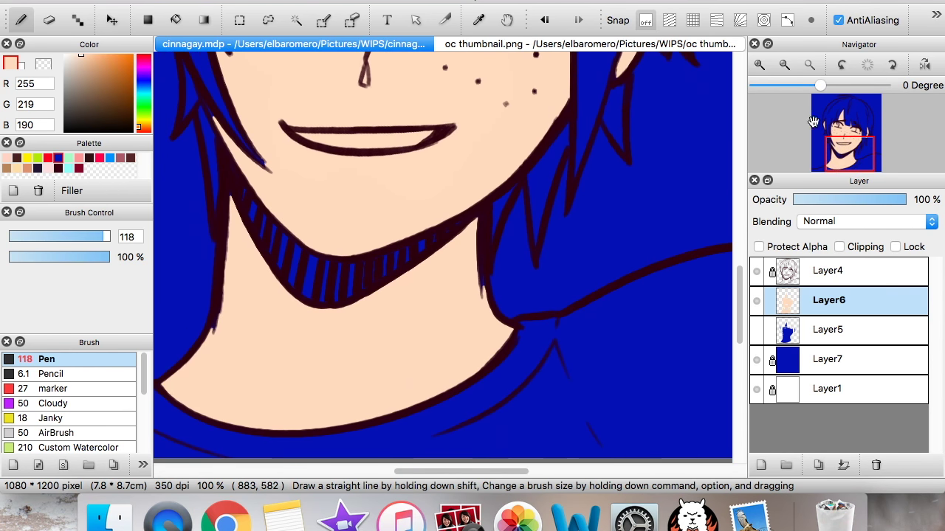
mouse_move(356, 244)
mouse_down()
mouse_move(388, 208)
mouse_move(418, 201)
mouse_move(447, 180)
mouse_up()
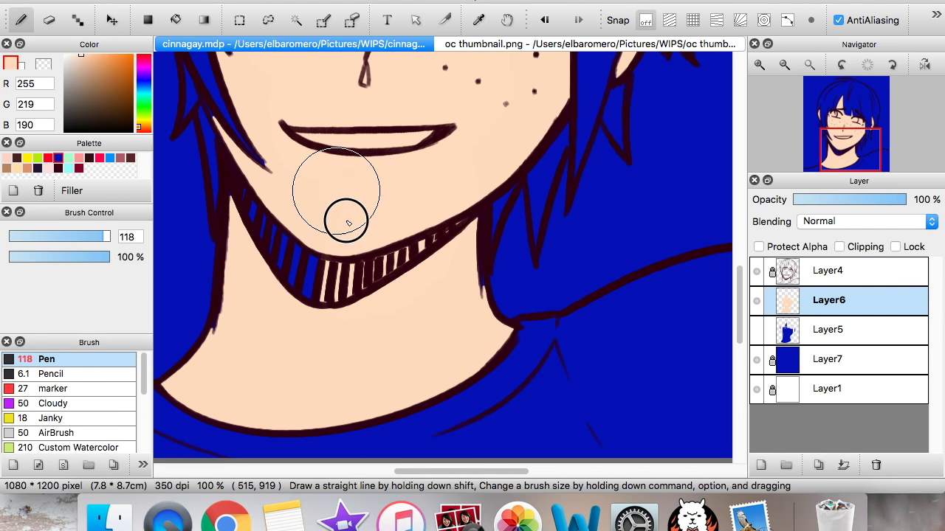
drag(104, 237, 86, 242)
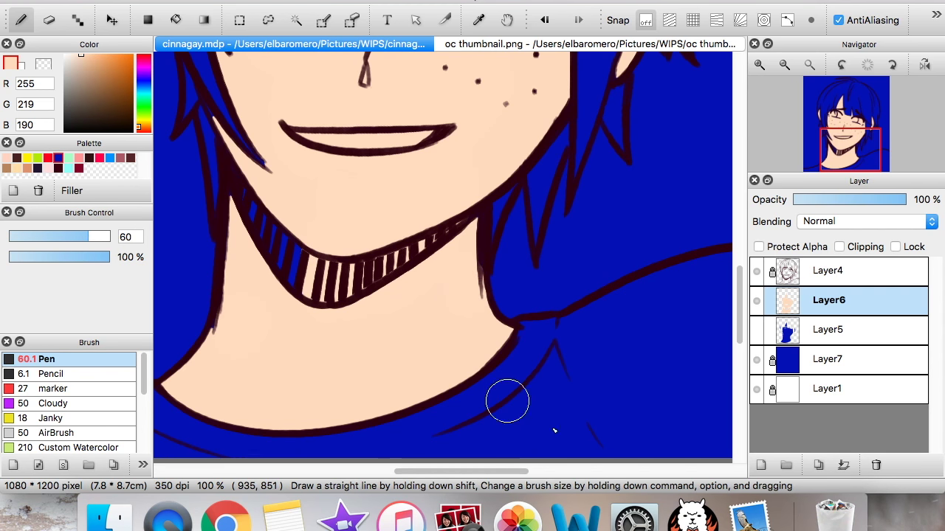
click(785, 65)
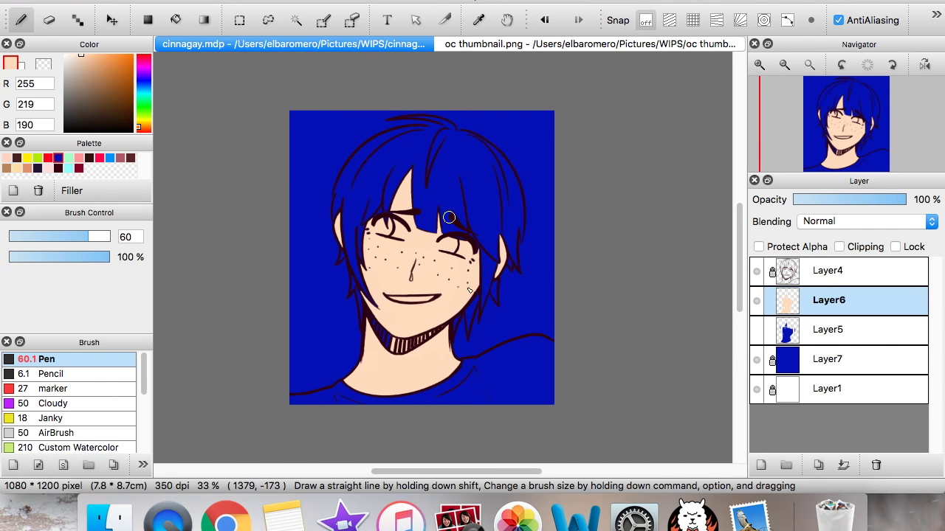
click(760, 65)
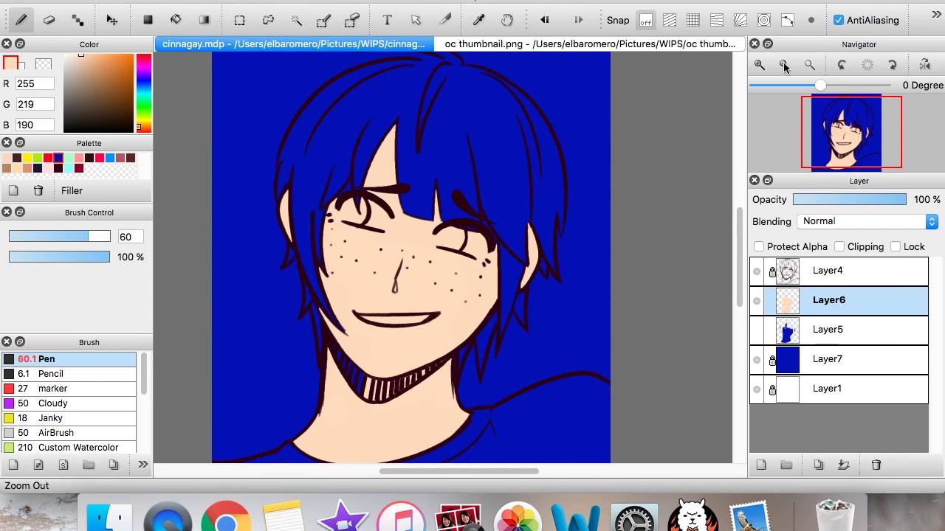
Unlock Layer7 and cover the whole canvas with a muted blue rectangle, RGB 103, 109, 179.
click(785, 65)
click(804, 355)
click(906, 248)
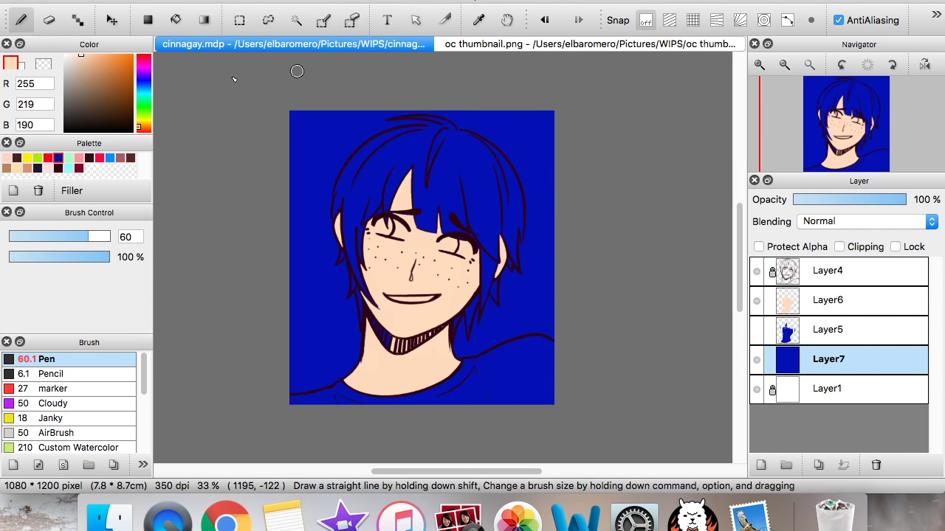
alt+click(309, 153)
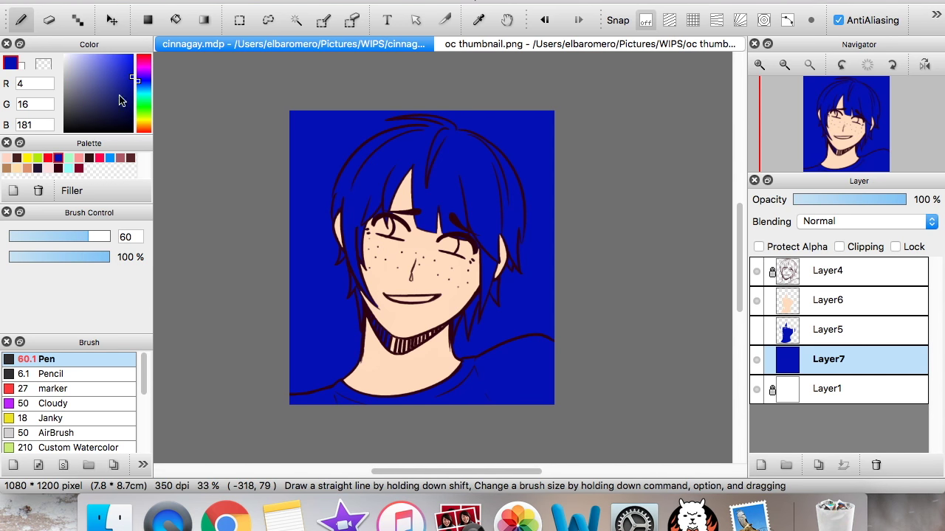
click(147, 20)
drag(242, 79, 729, 489)
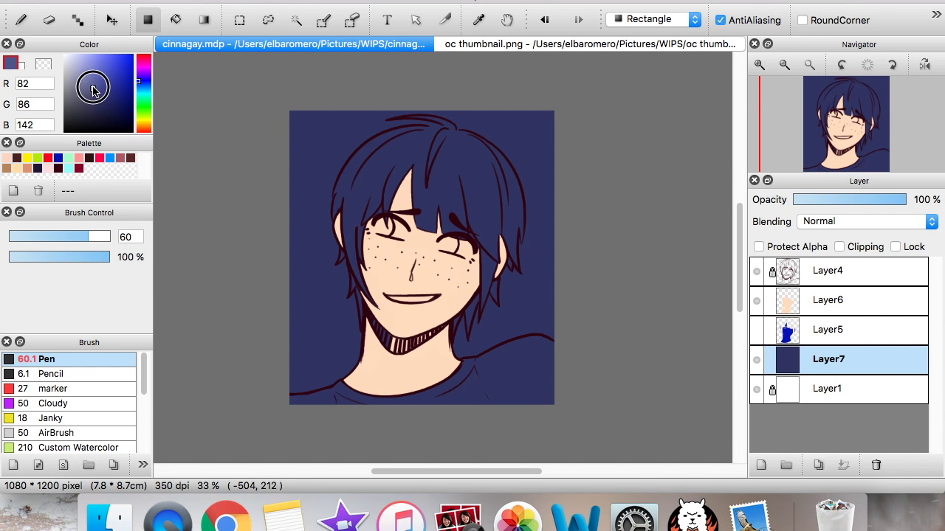
drag(93, 88, 92, 78)
drag(245, 84, 731, 463)
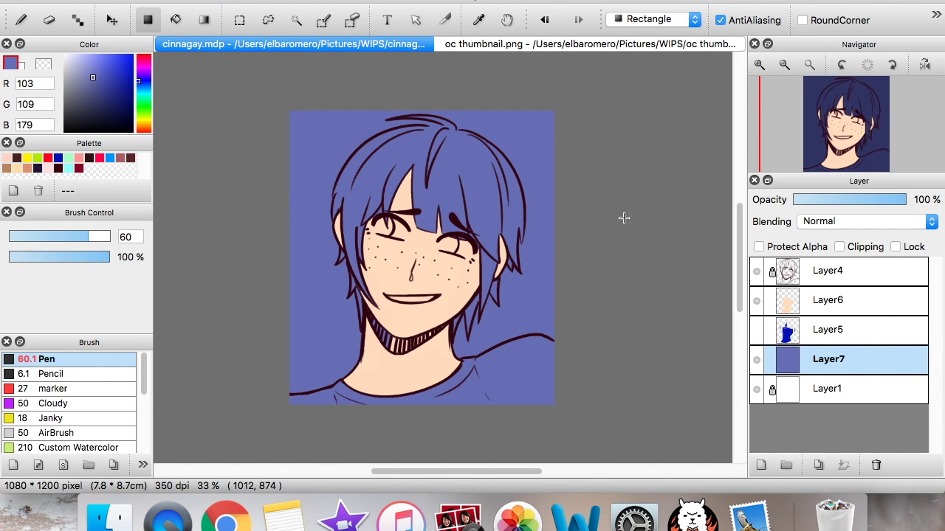
Hide the muted blue Layer7 and the peach Layer6, leaving Layer6 active.
click(759, 64)
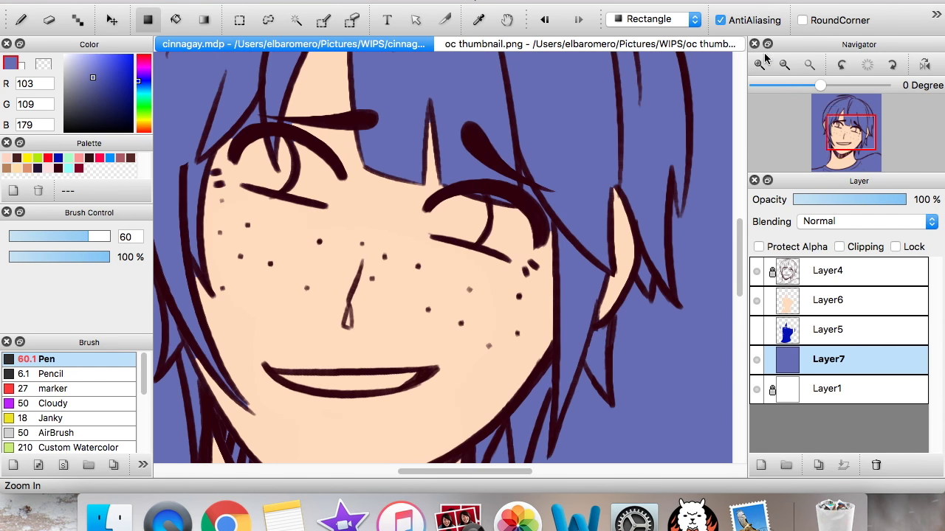
click(760, 64)
click(785, 64)
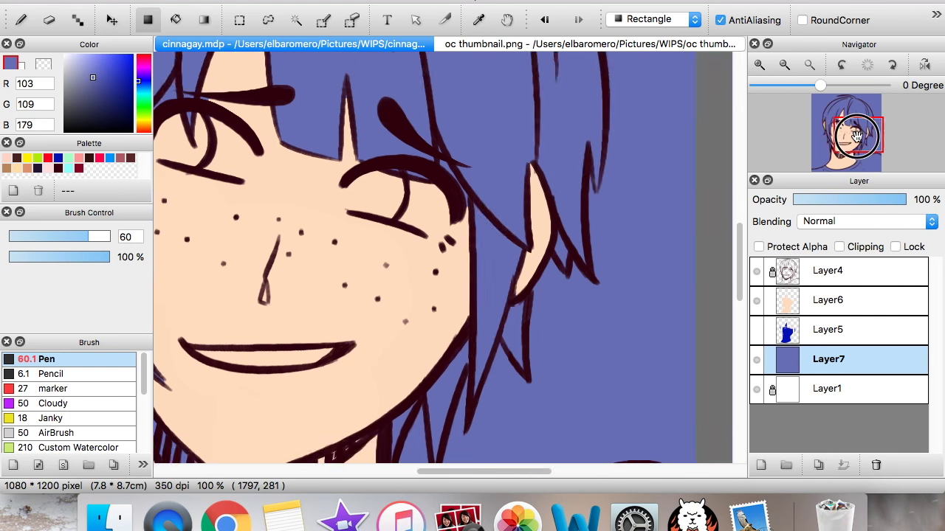
click(760, 64)
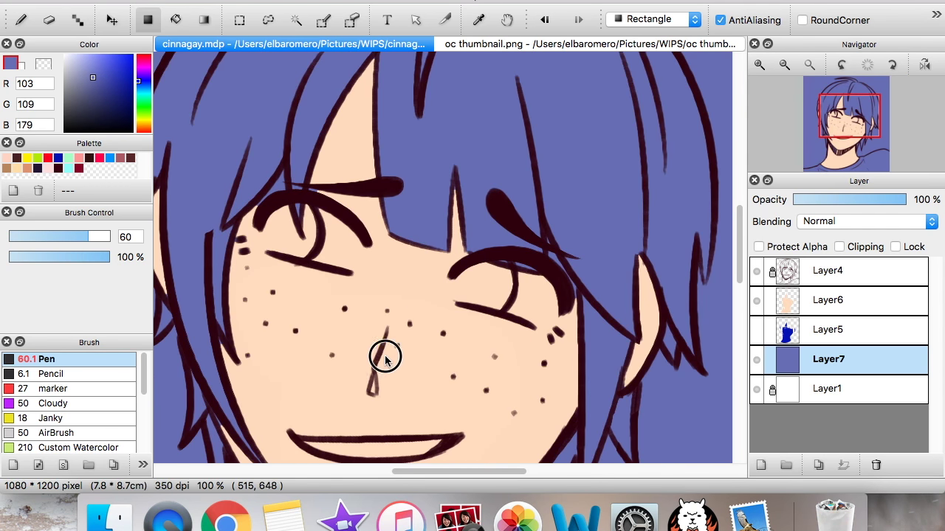
click(758, 360)
click(825, 313)
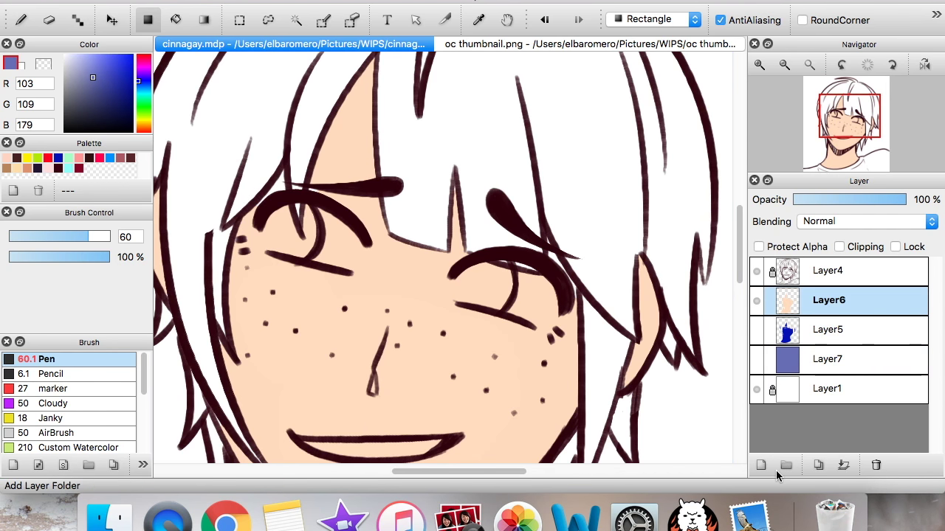
click(758, 302)
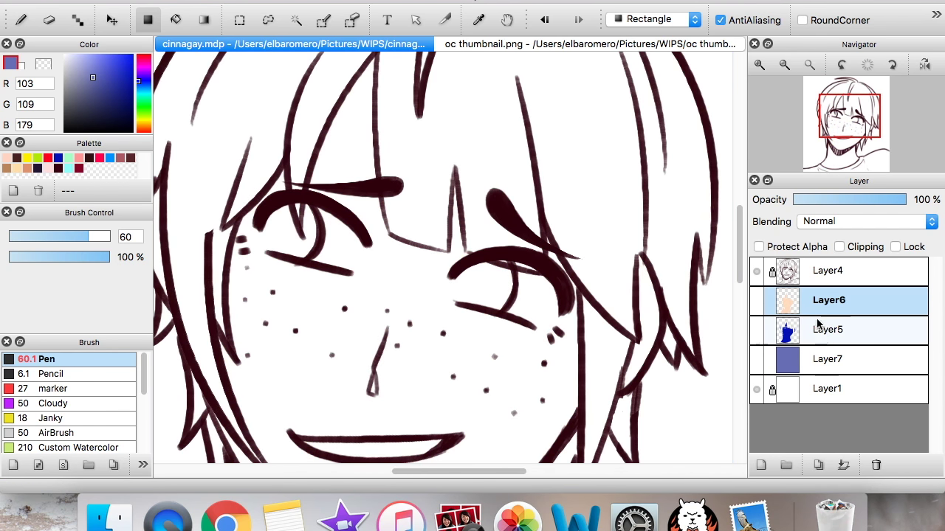
Add a new layer above Layer6 and sample the brown hair colour from oc thumbnail.png.
click(761, 465)
click(685, 49)
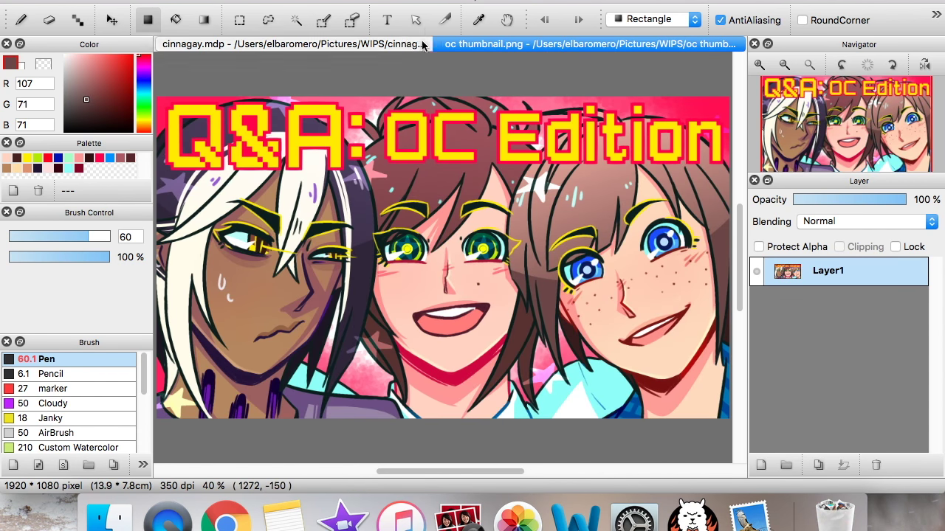
click(372, 46)
Try to bucket-fill the hair with the sampled brown on Layer8, and undo the fill.
click(176, 19)
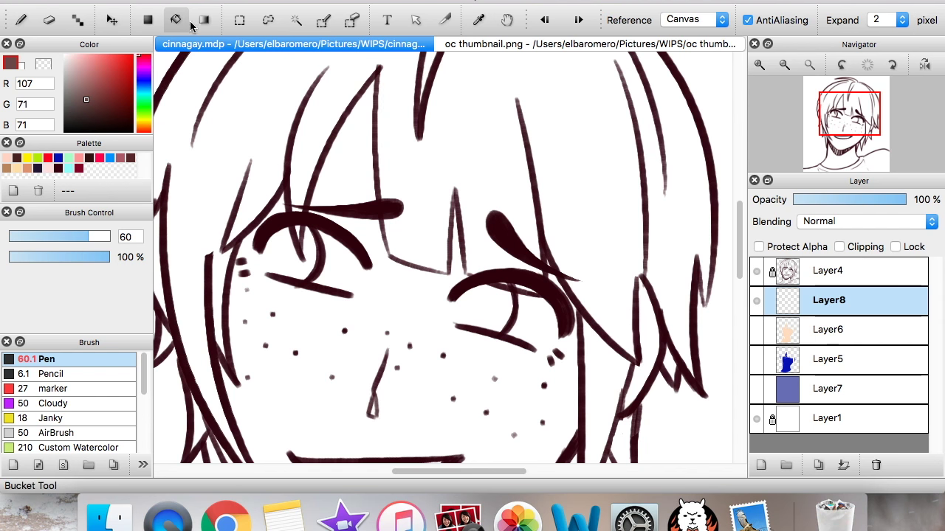
click(672, 99)
scroll(443, 222, up, 10)
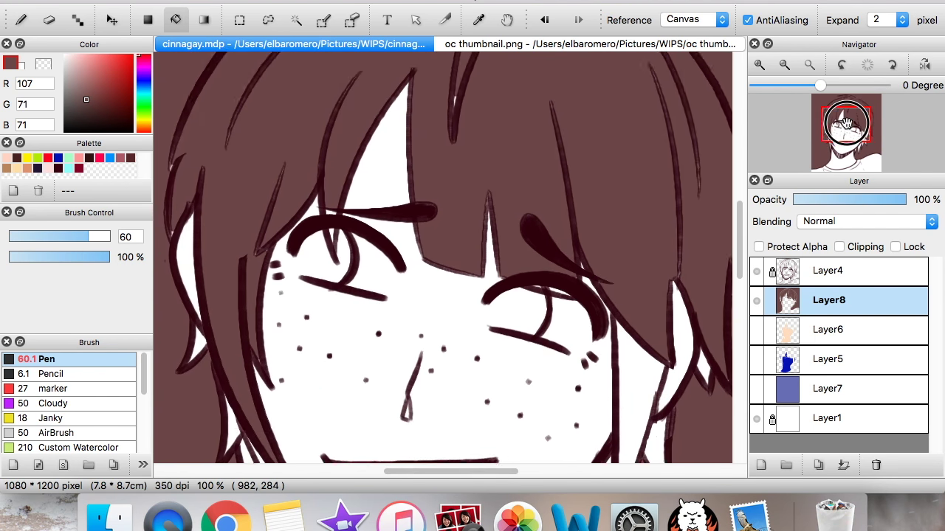
key(super+z)
Close the outline gaps at the crown with brown Pen strokes and bucket-fill the main hair area with the same brown.
key(b)
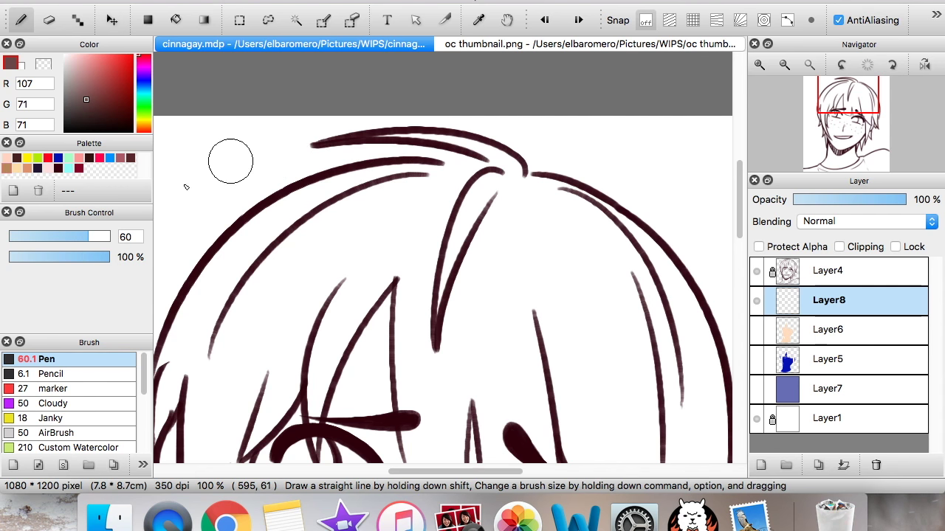
mouse_move(440, 159)
mouse_down()
mouse_move(473, 161)
mouse_move(540, 190)
mouse_up()
click(176, 20)
click(387, 190)
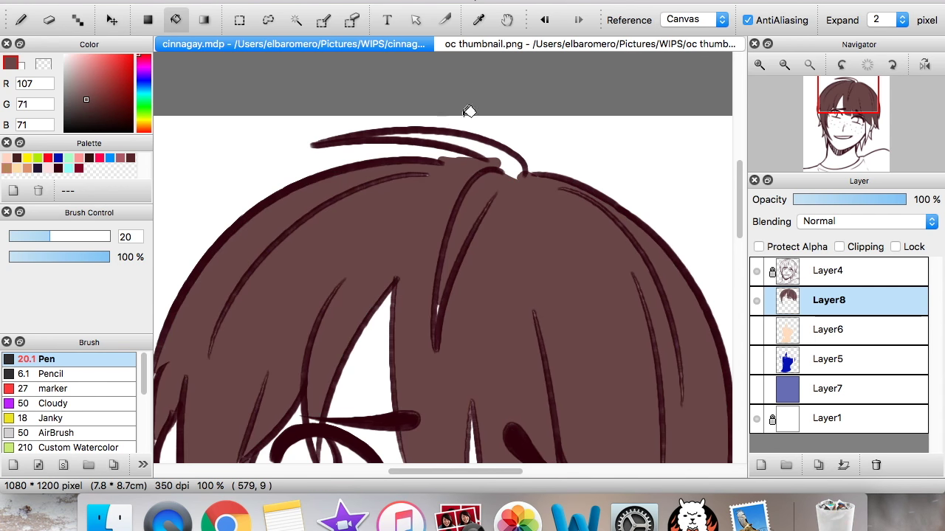
Bucket-fill the remaining separate hair strands beside the face and neck with the same brown on Layer8.
mouse_move(852, 129)
mouse_down()
mouse_move(856, 142)
mouse_move(856, 111)
mouse_up()
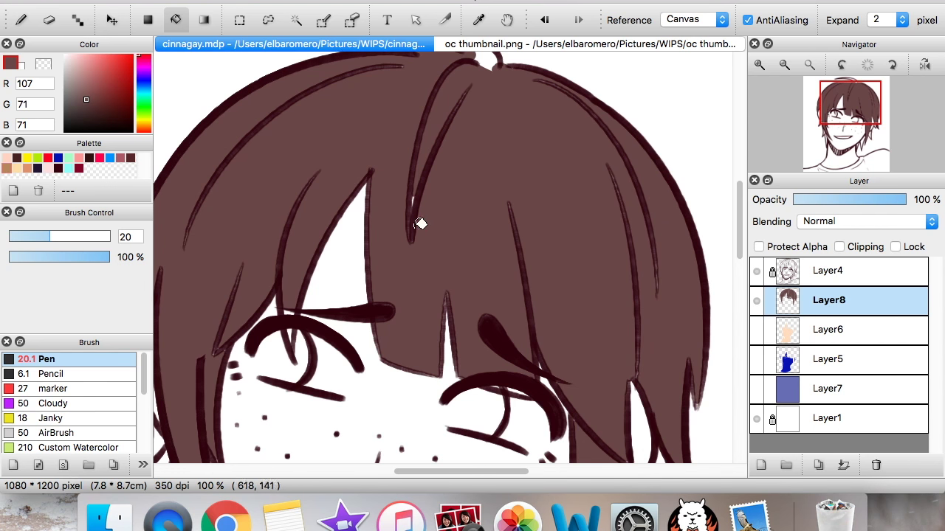
drag(849, 105, 849, 127)
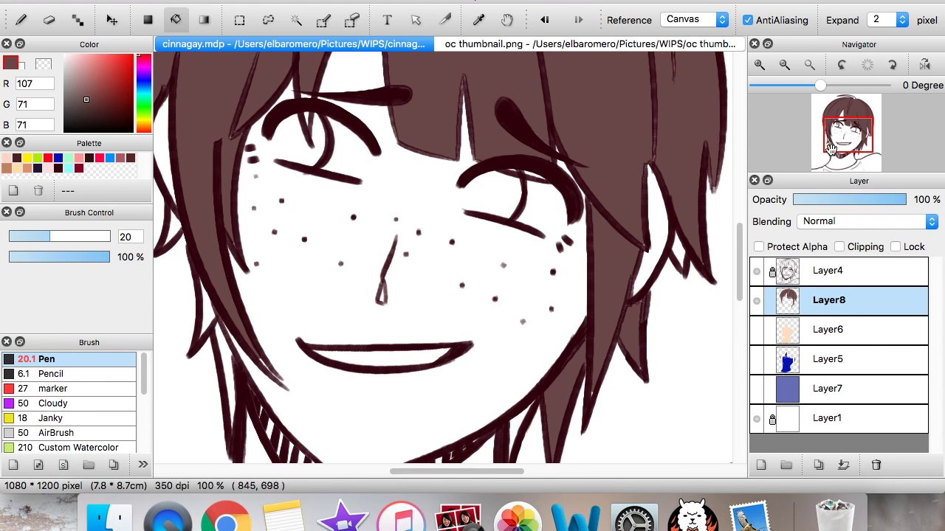
drag(833, 145, 816, 161)
click(708, 267)
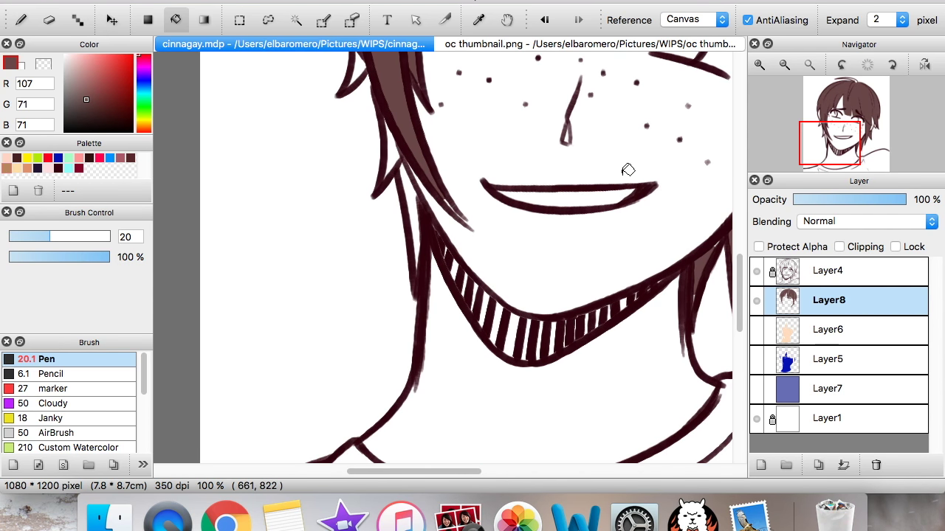
click(408, 180)
click(390, 129)
click(363, 69)
drag(834, 146, 845, 114)
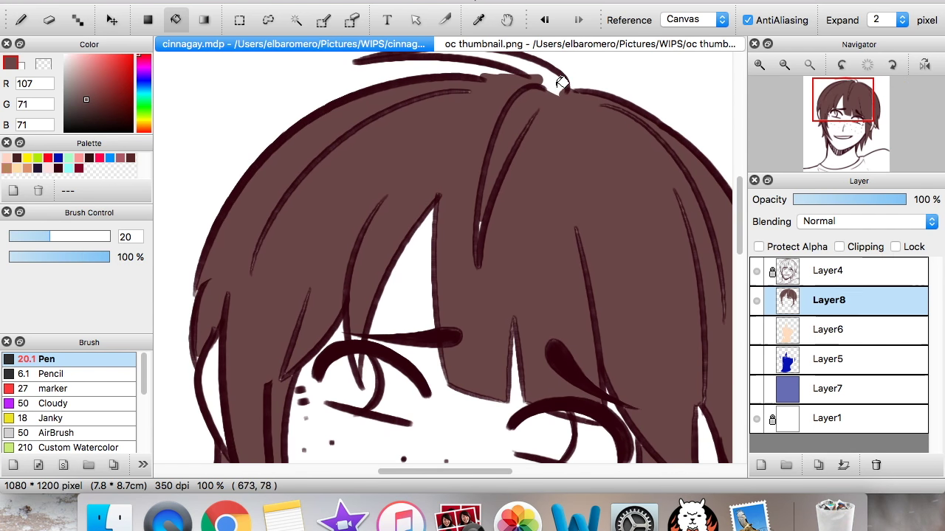
Bucket-fill the small white gap left at the crown with the hair brown on Layer8.
click(562, 86)
click(21, 20)
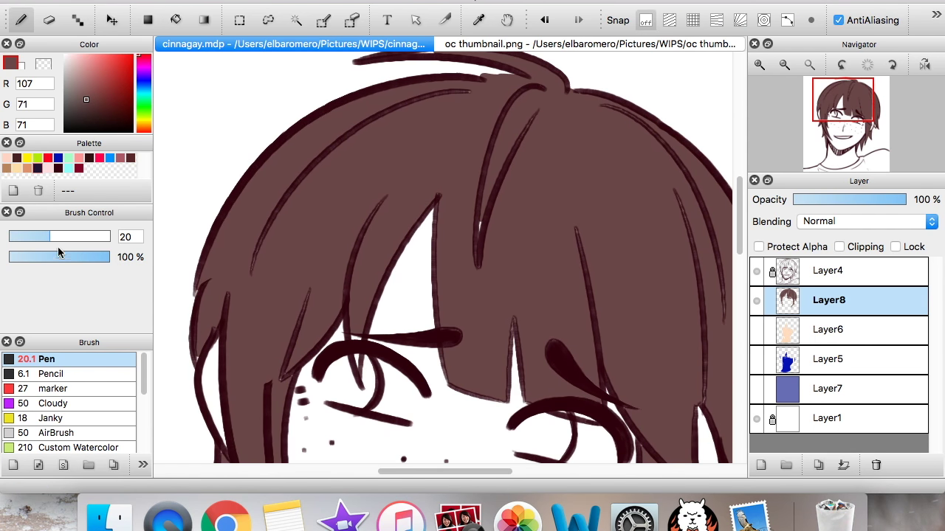
drag(52, 236, 79, 236)
click(756, 300)
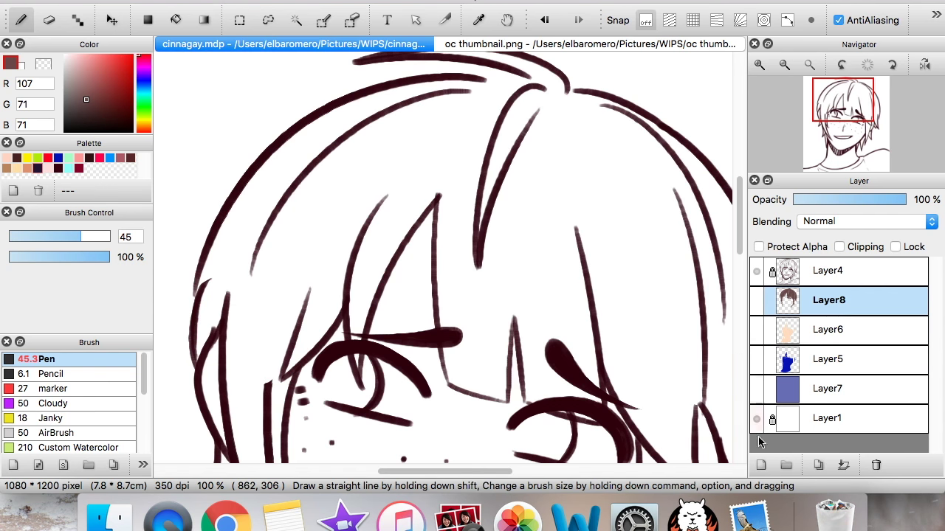
click(761, 465)
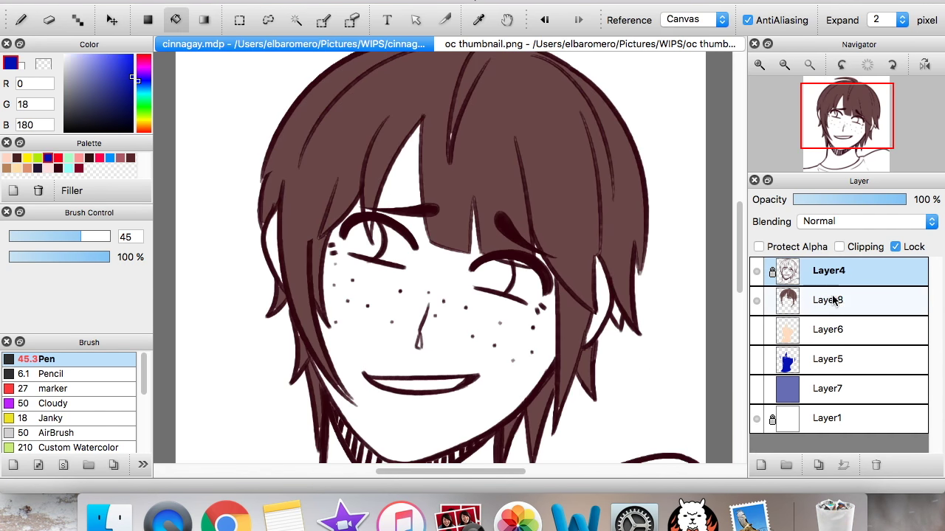
Paint over the slivers along the crown and fringe strand lines on Layer8 with the sampled hair brown, using the Pen at size 36.
click(779, 300)
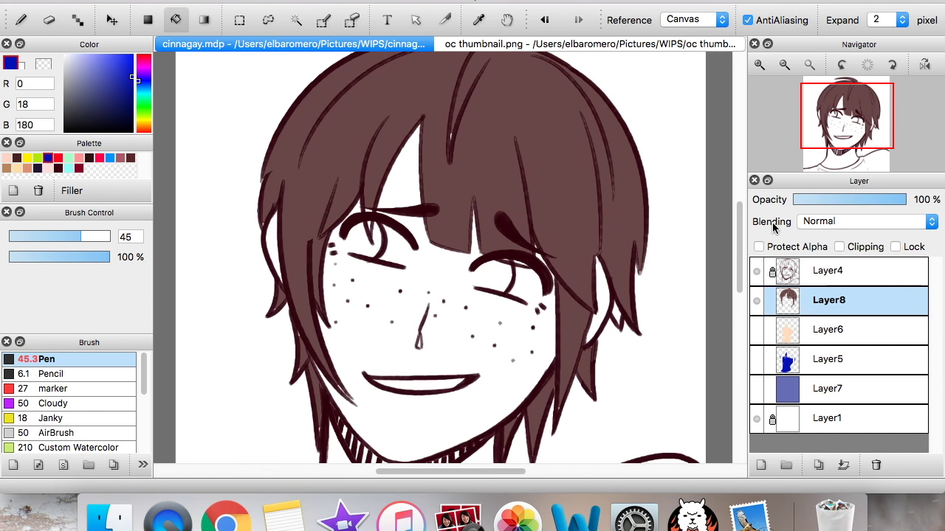
right_click(568, 154)
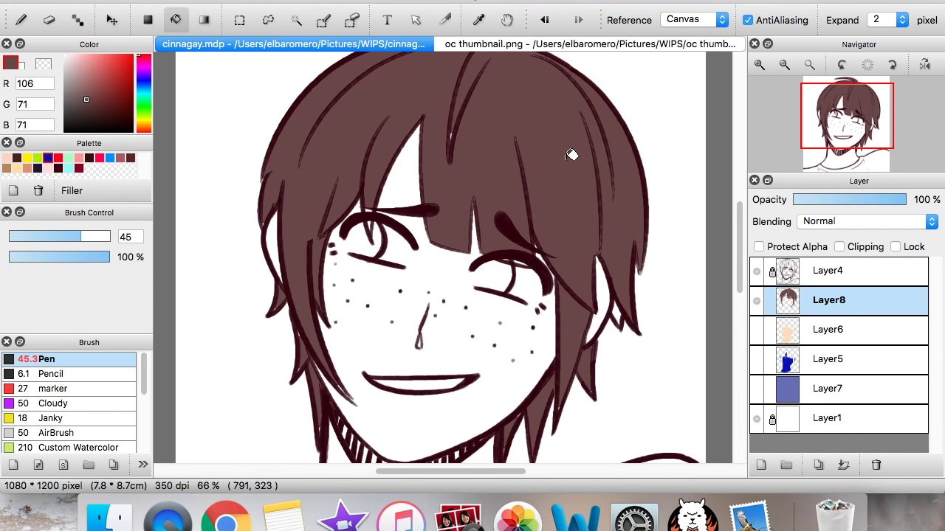
click(760, 65)
drag(849, 119, 853, 112)
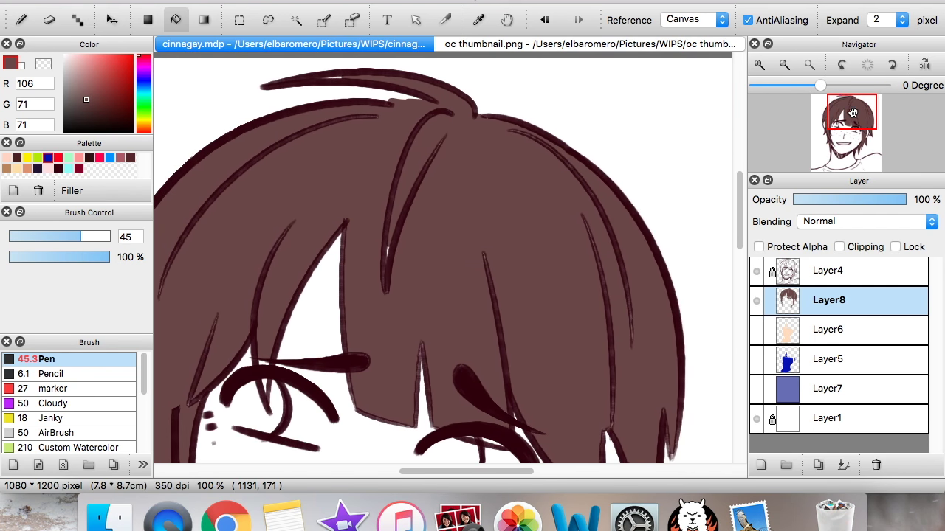
click(21, 19)
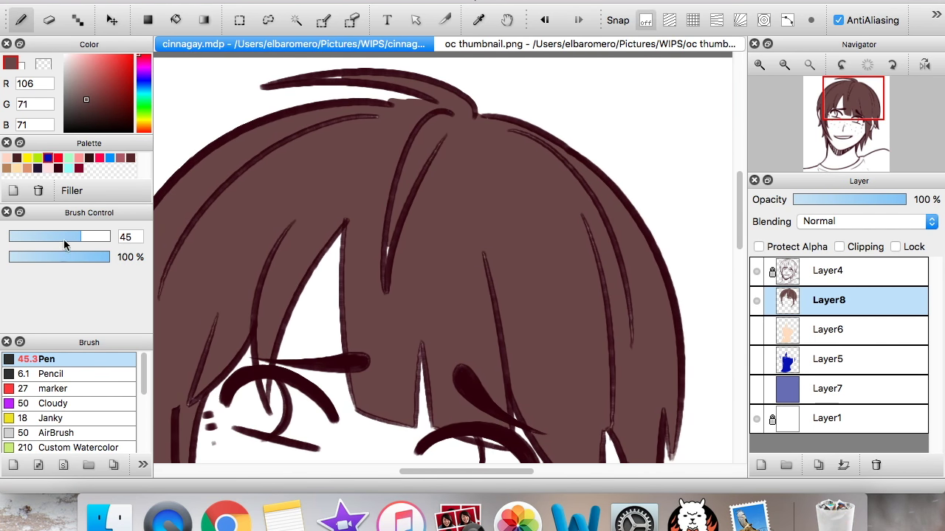
drag(57, 234, 71, 234)
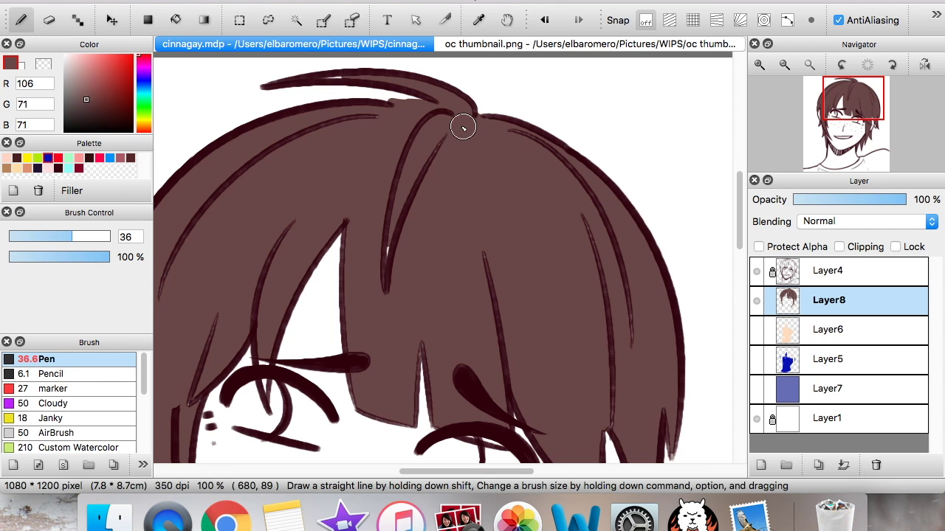
mouse_move(447, 116)
mouse_down()
mouse_move(389, 206)
mouse_move(397, 190)
mouse_move(384, 287)
mouse_move(442, 130)
mouse_move(426, 209)
mouse_up()
mouse_move(512, 133)
mouse_down()
mouse_move(627, 329)
mouse_move(590, 186)
mouse_move(533, 149)
mouse_move(599, 270)
mouse_move(609, 409)
mouse_up()
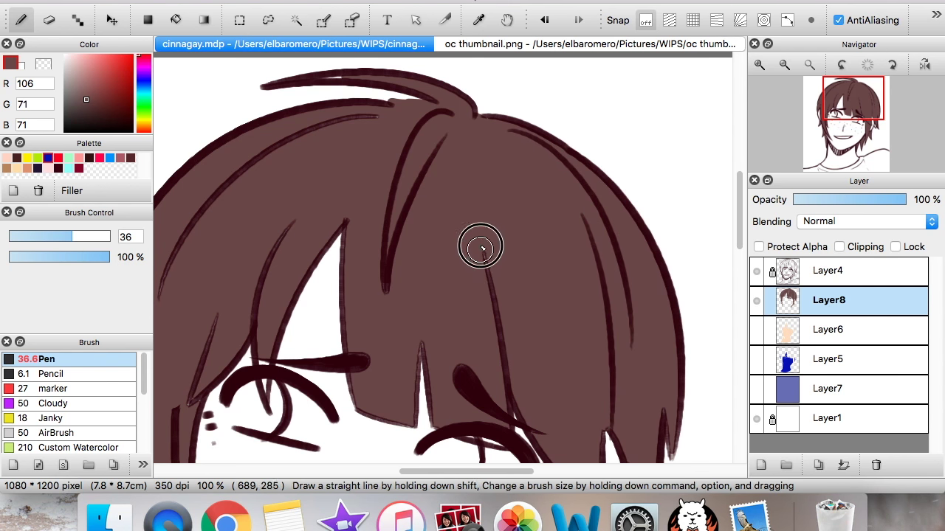
drag(841, 122, 836, 130)
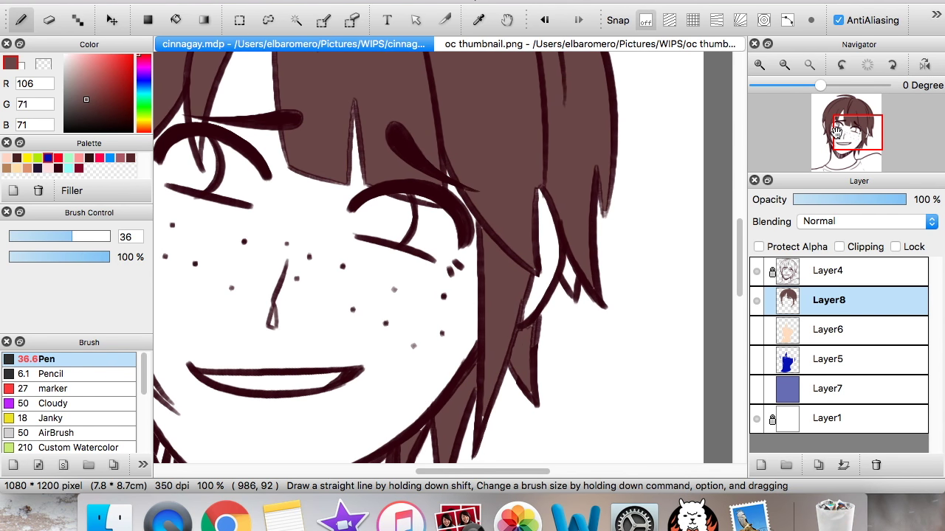
scroll(842, 125, down, 1)
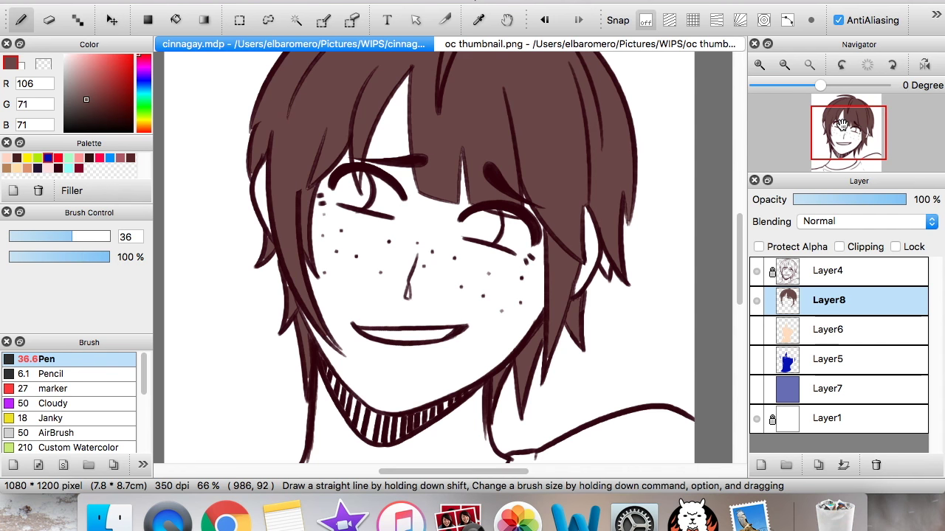
click(784, 72)
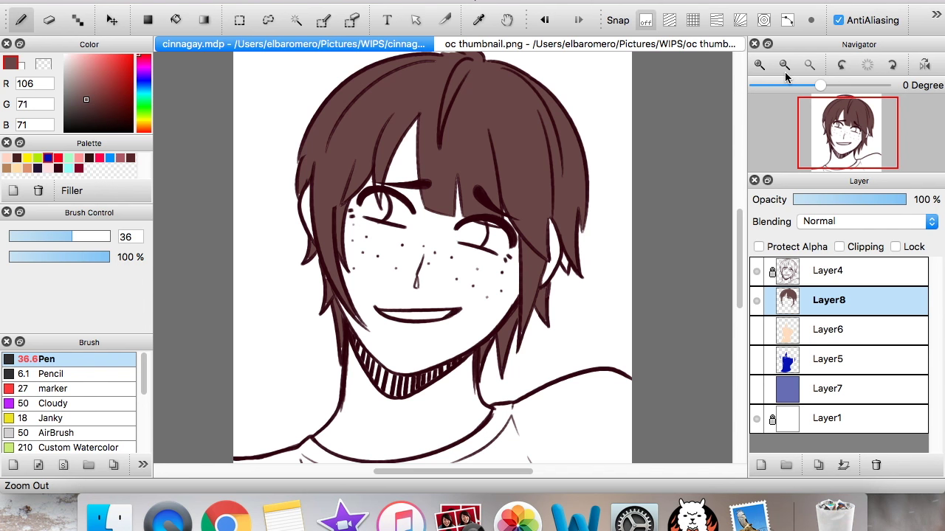
drag(842, 133, 843, 127)
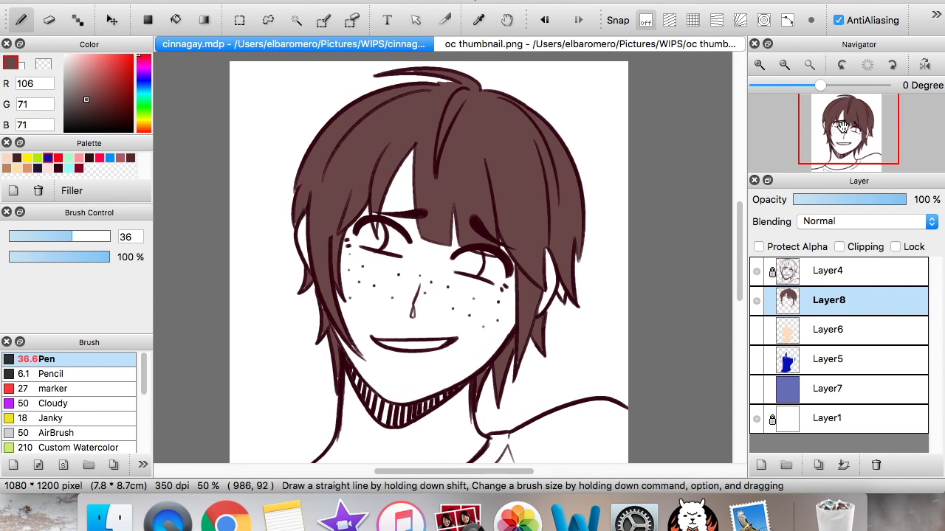